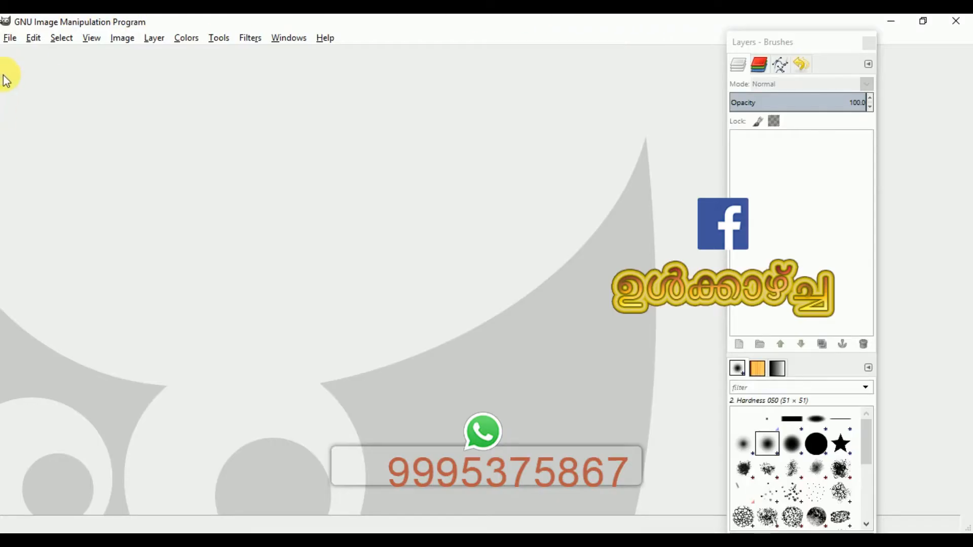
Open the Open Image dialog and browse the Search and Recently Used places and their recent files
left_click(10, 40)
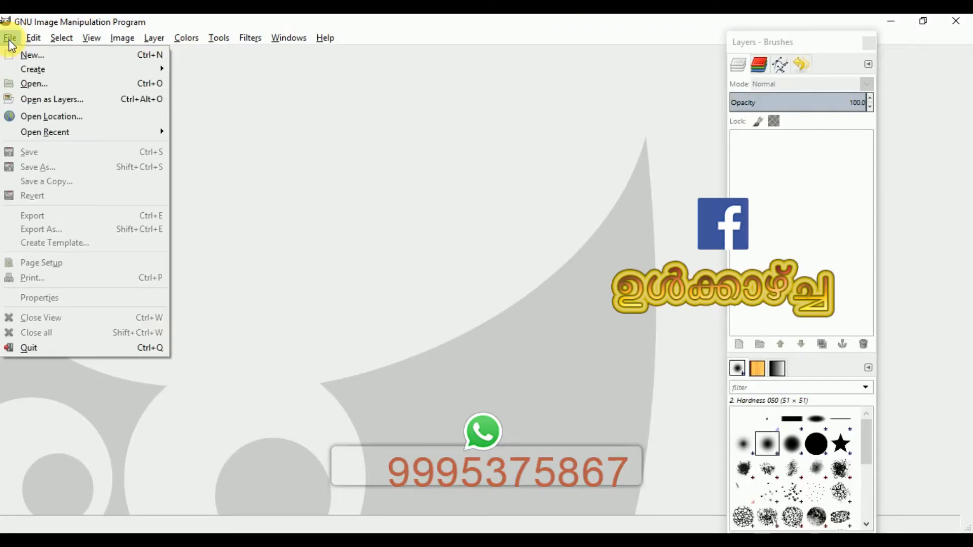
left_click(40, 86)
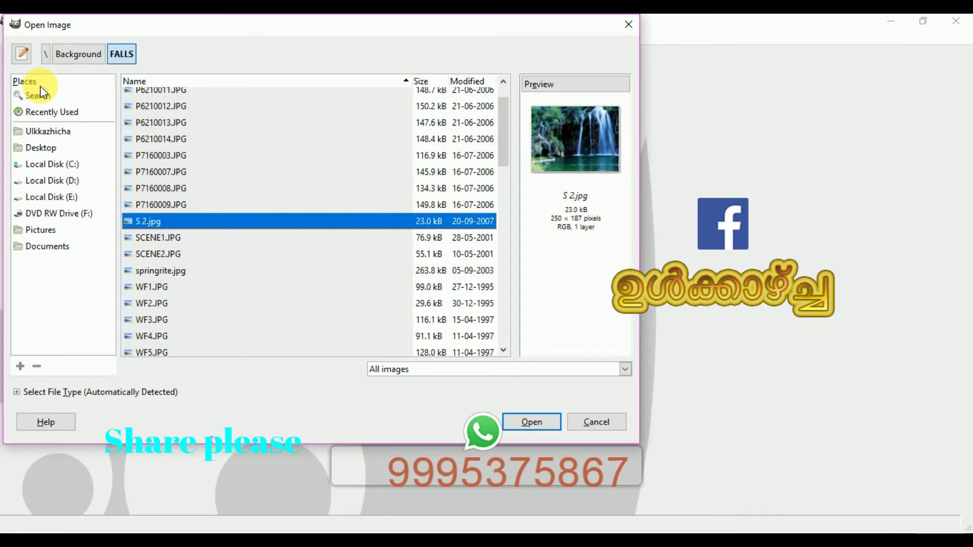
left_click(59, 99)
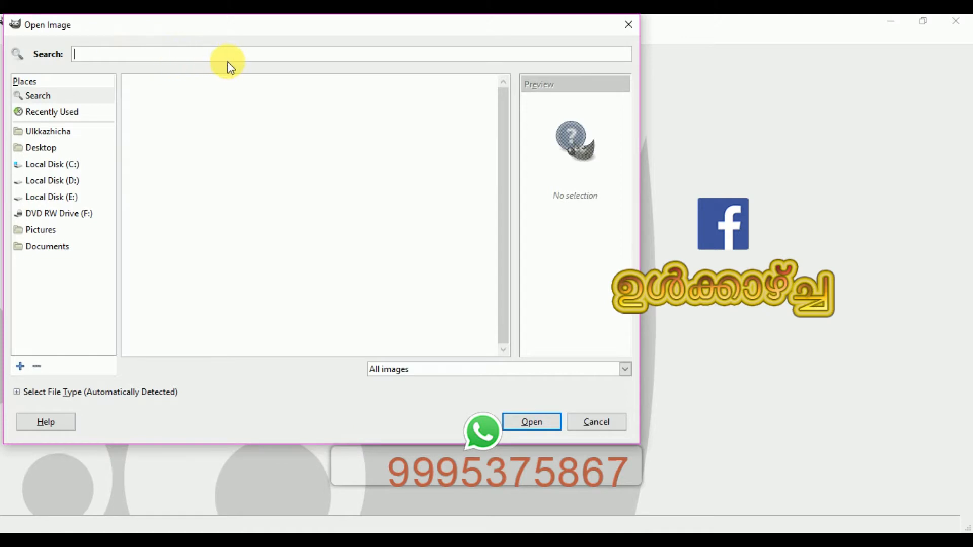
left_click(75, 114)
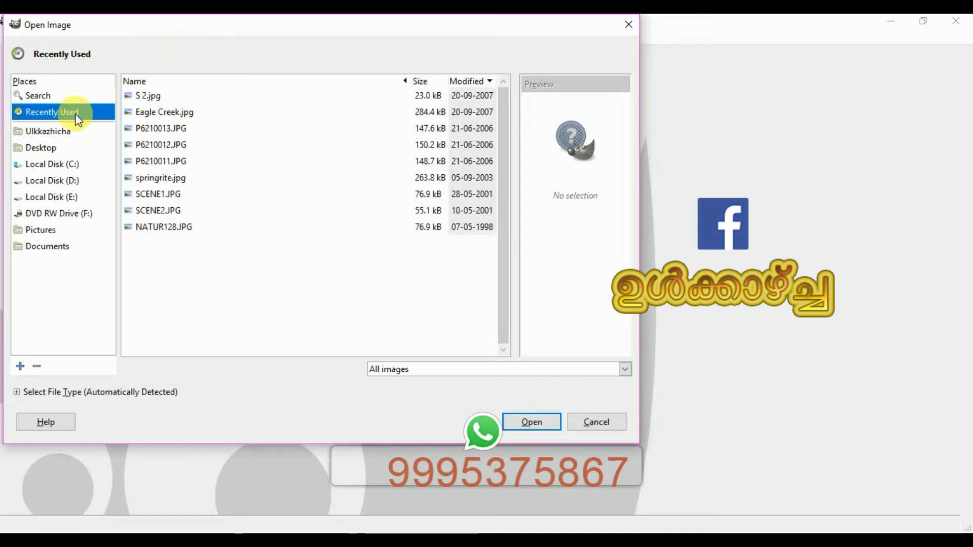
left_click(150, 101)
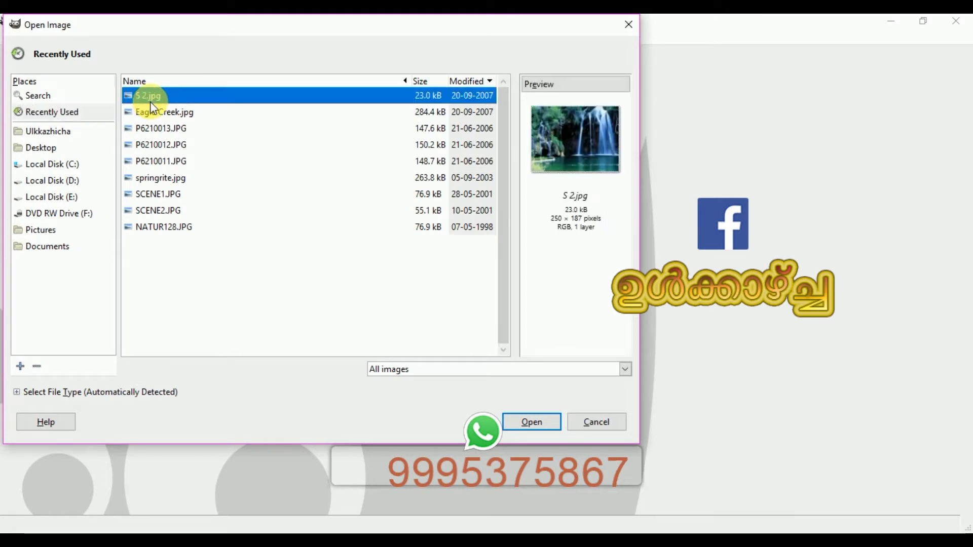
key("Down")
key("Down")
key("Down")
key("Down")
key("Down")
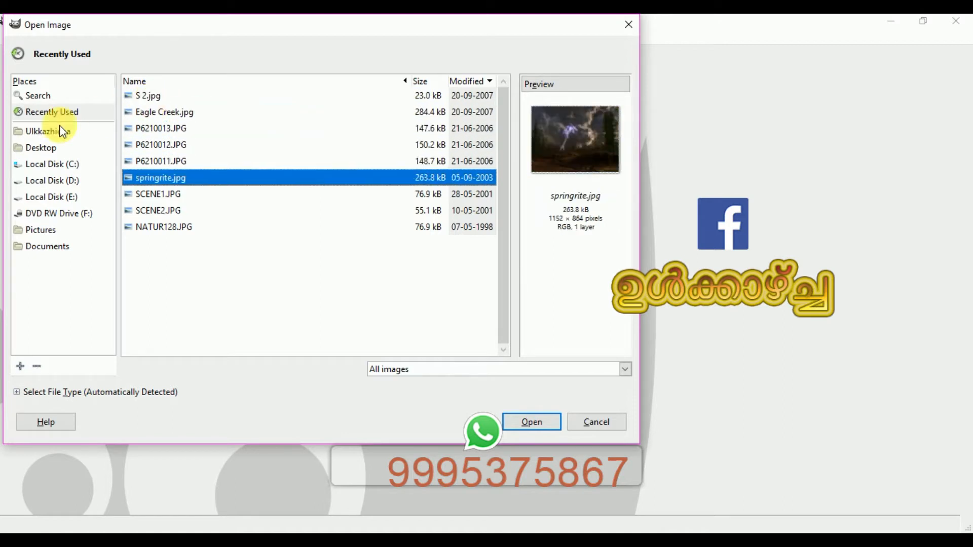
Open 720054.JPG from the Background\butterflys folder on Local Disk D: and close its view again
left_click(56, 190)
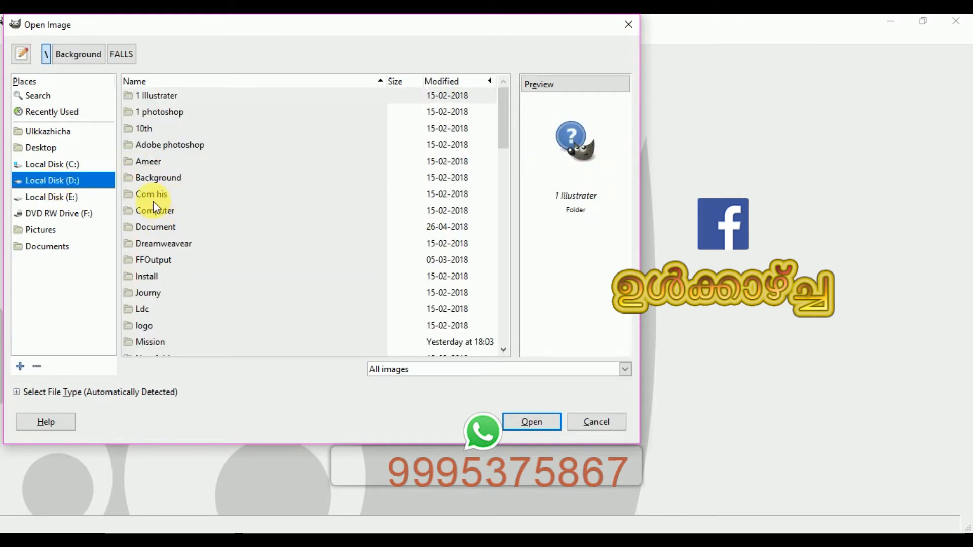
double_click(158, 176)
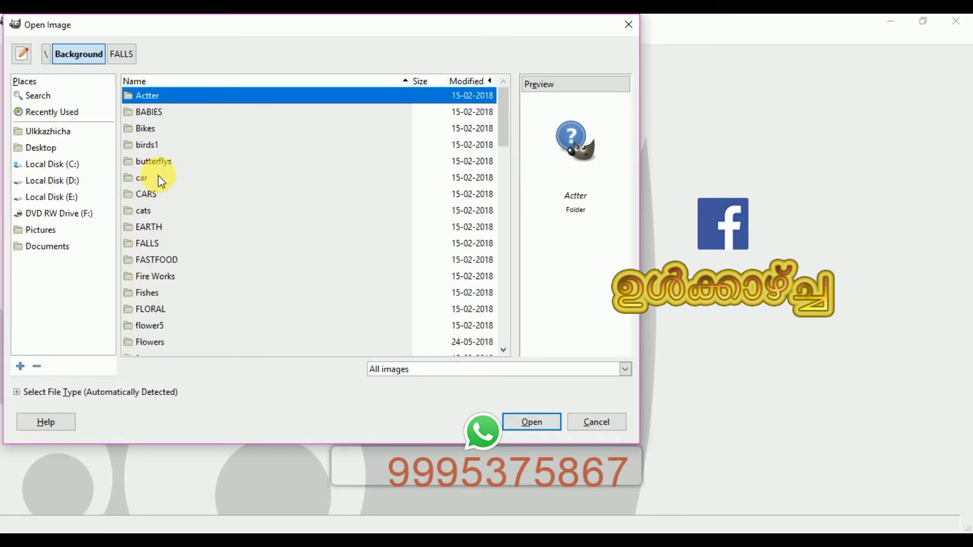
double_click(153, 161)
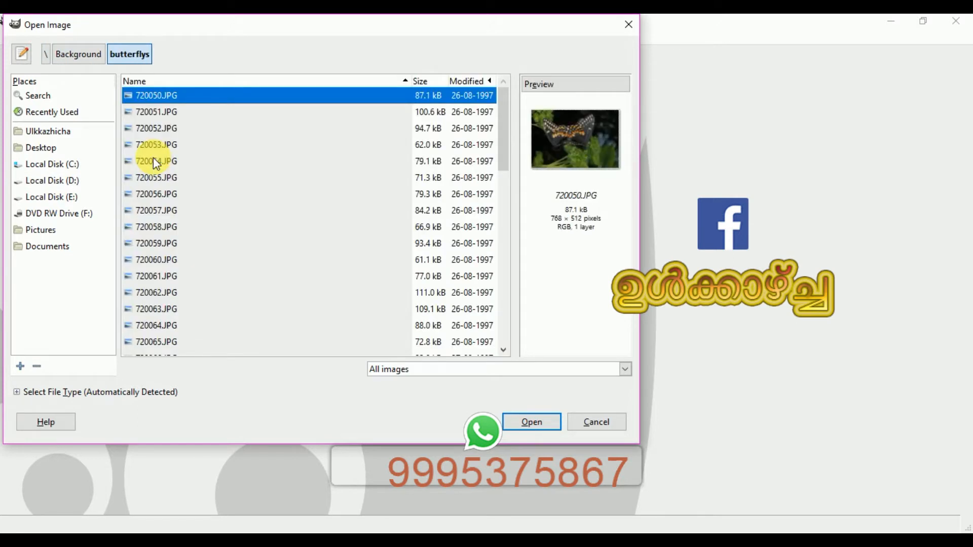
left_click(154, 163)
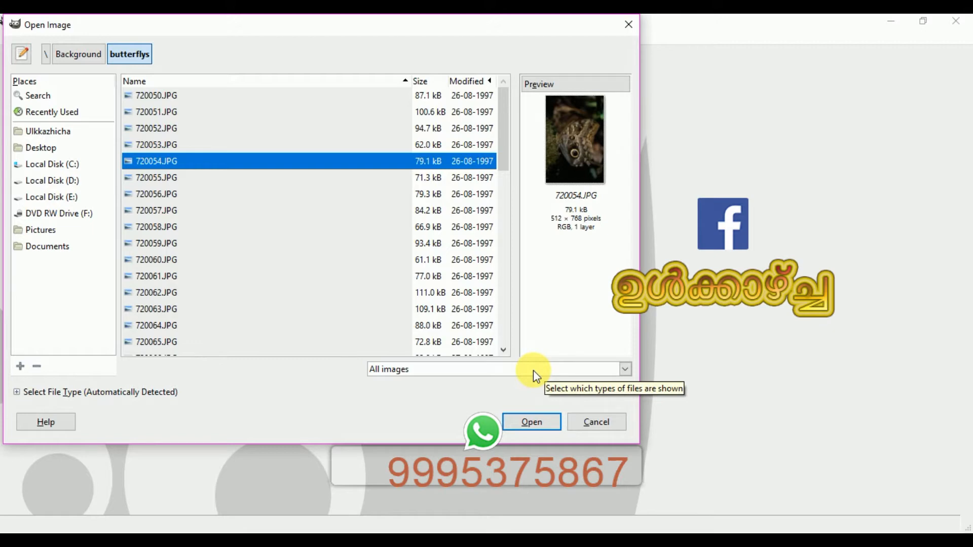
left_click(530, 427)
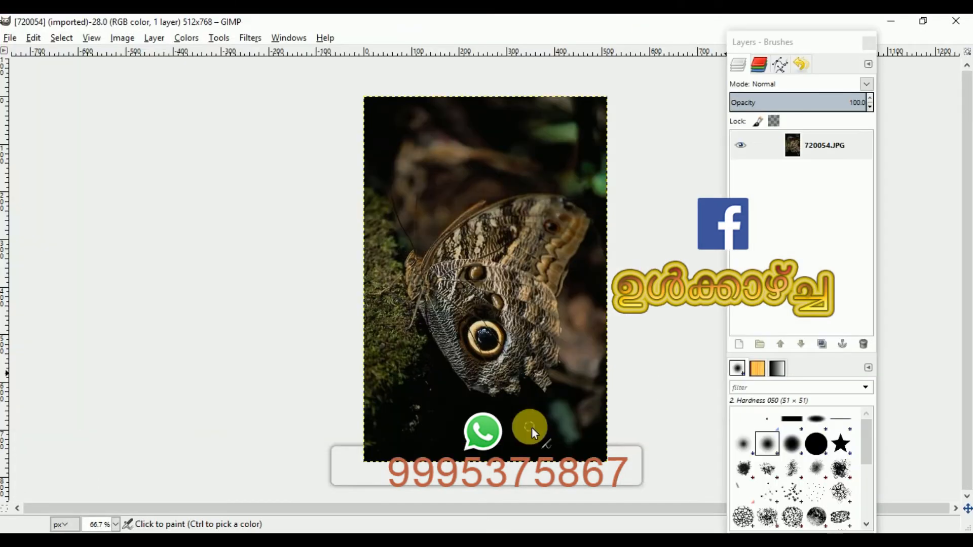
key("ctrl+w")
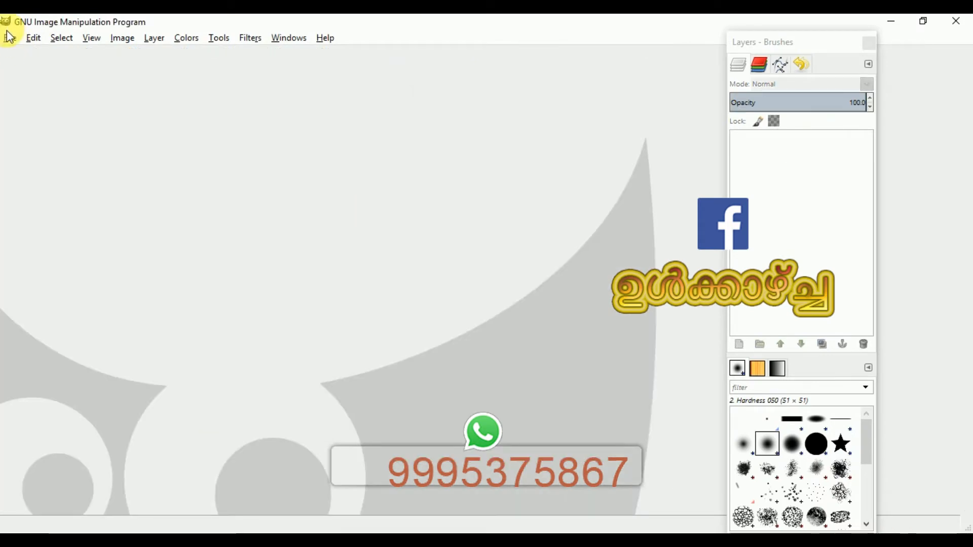
Open 720050.JPG through 720056.JPG together as separate images and close them all
left_click(9, 39)
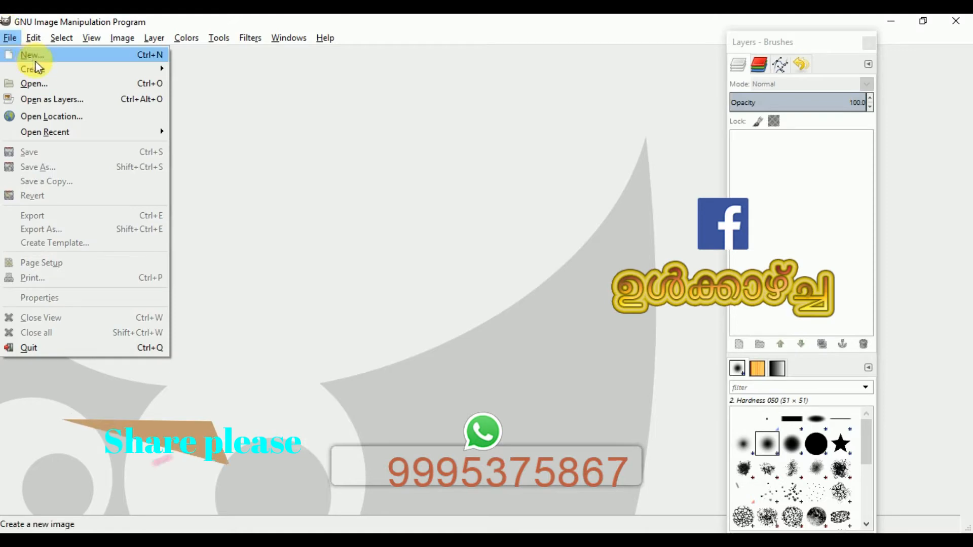
left_click(49, 88)
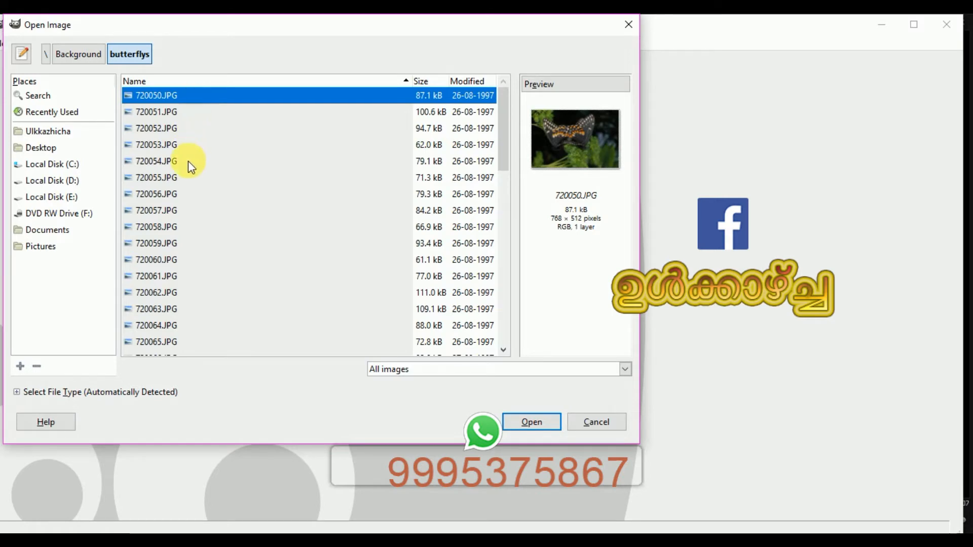
left_click(186, 194, "shift")
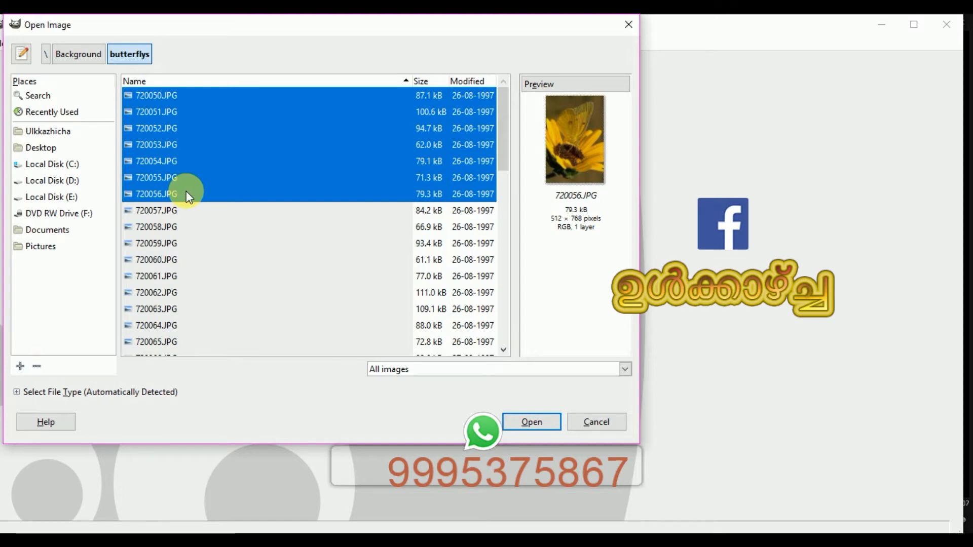
key("Return")
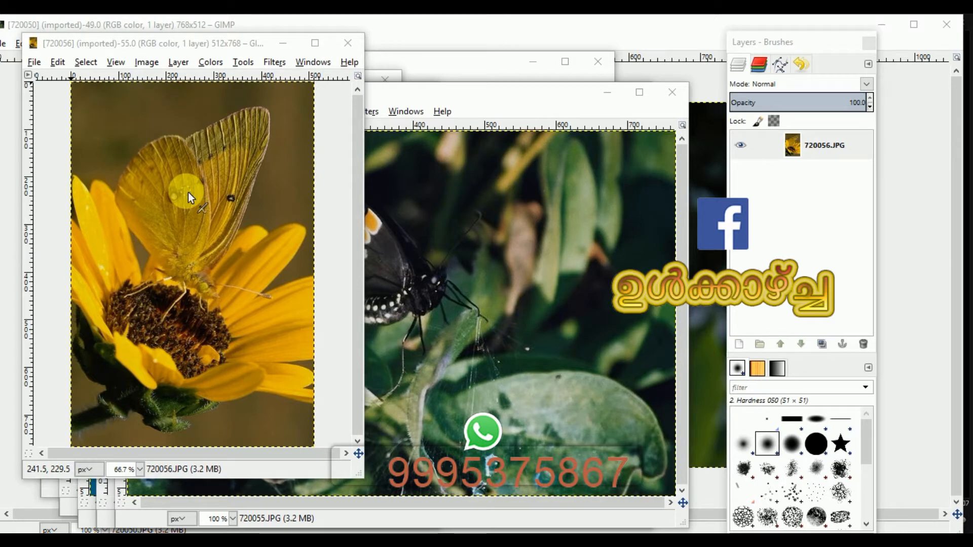
left_click(38, 62)
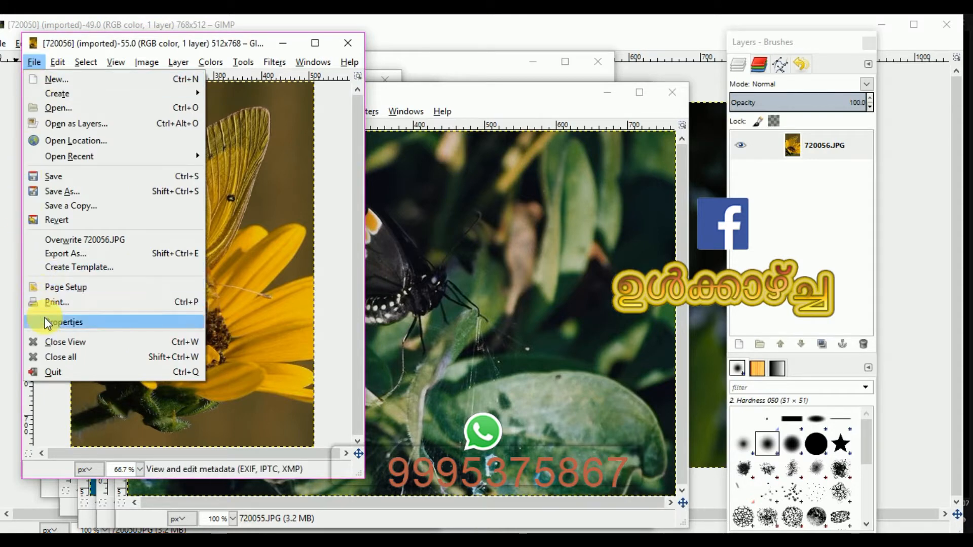
left_click(51, 357)
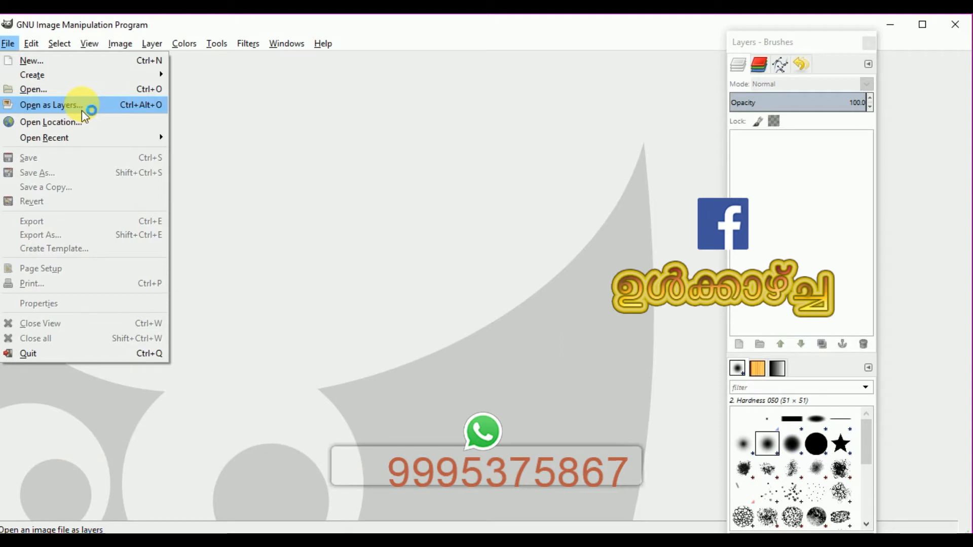
Open 08.JPG through ACC_MAIN.JPG from the Background\CARS folder as layers of one image
left_click(81, 108)
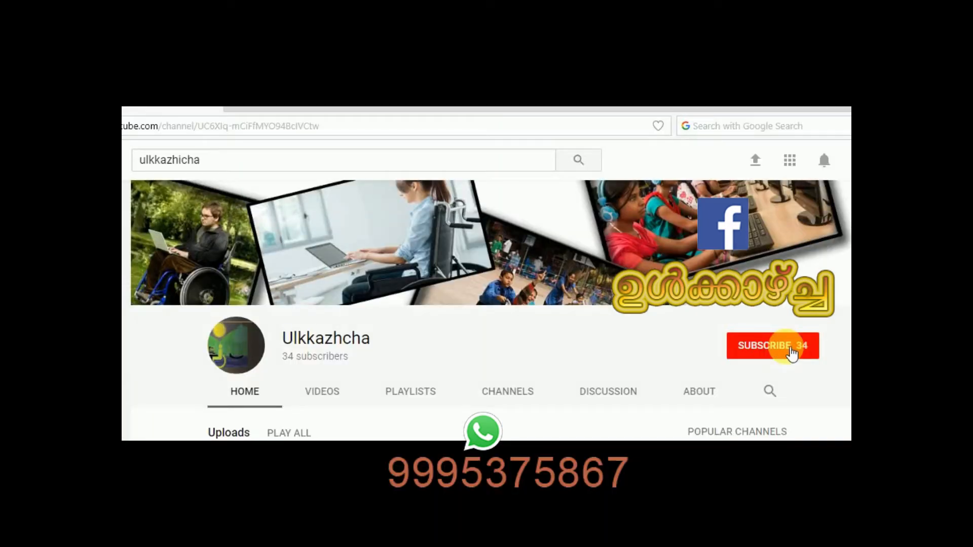
left_click(792, 355)
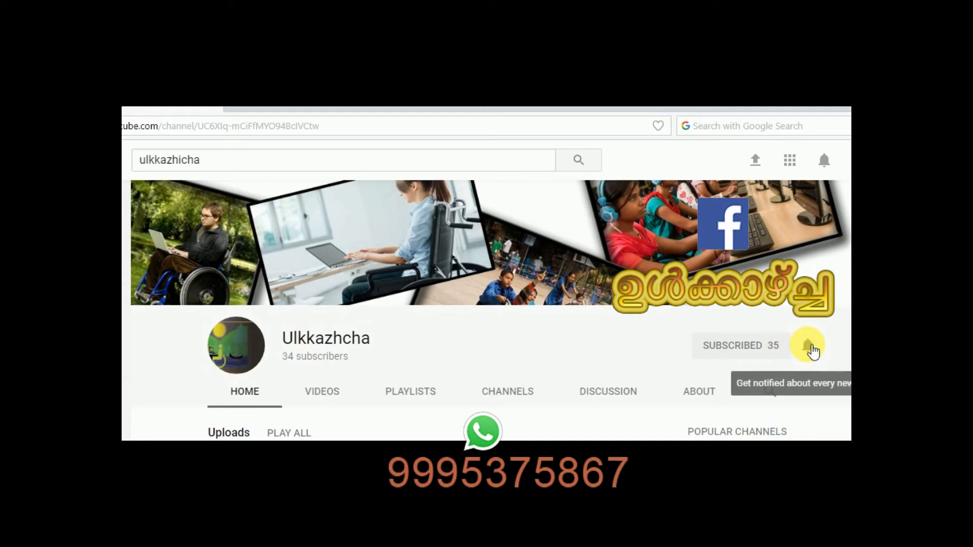
left_click(809, 346)
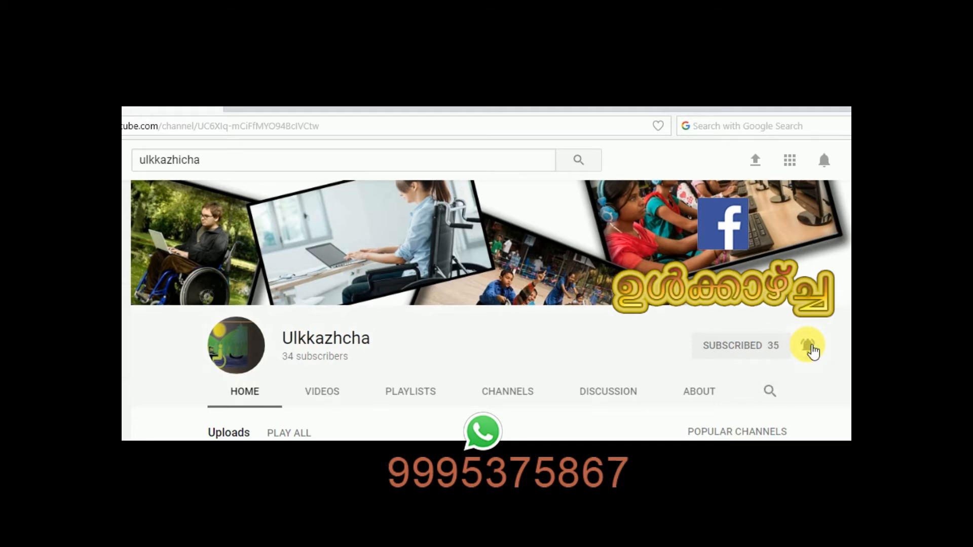
left_click(813, 351)
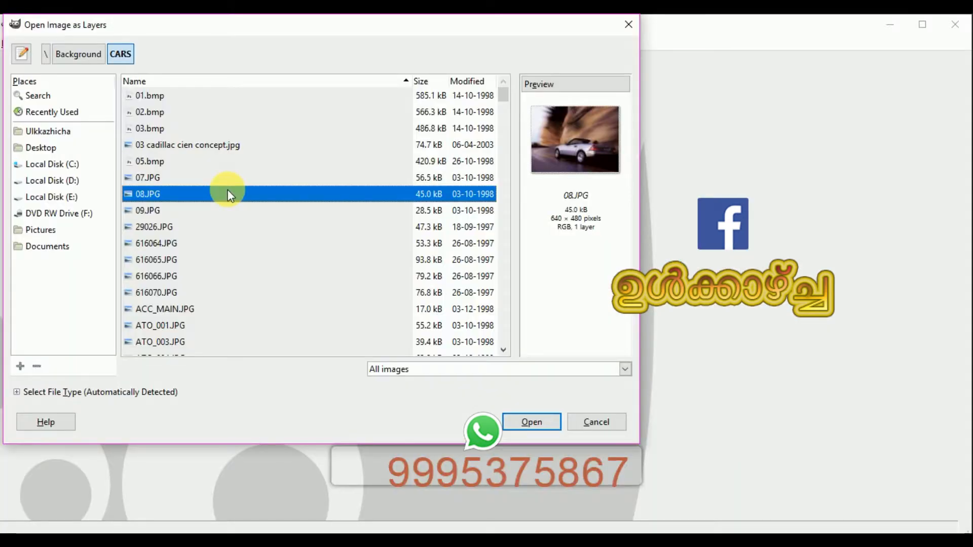
key("shift+Down")
key("shift+Down")
key("shift+Down")
key("shift+Down")
key("shift+Down")
key("shift+Down")
key("shift+Down")
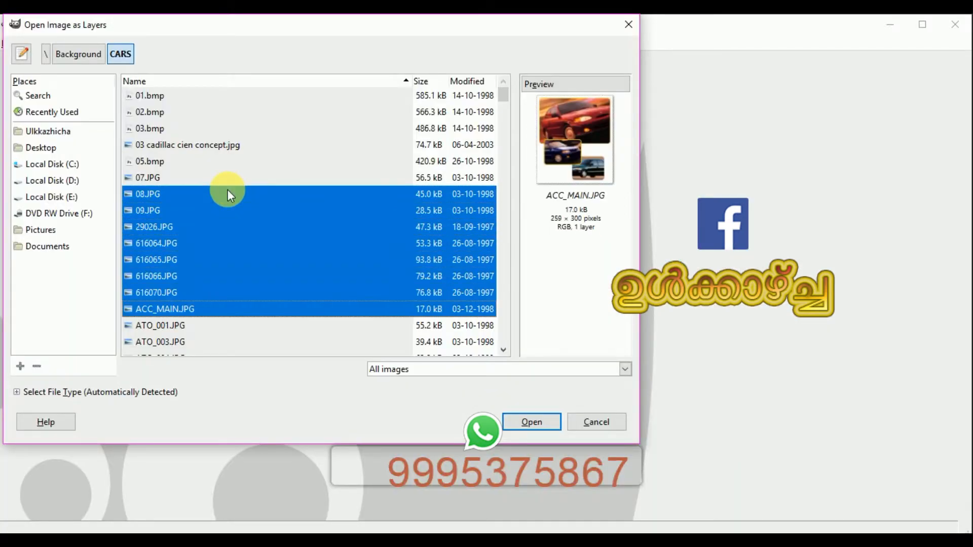
key("shift+Down")
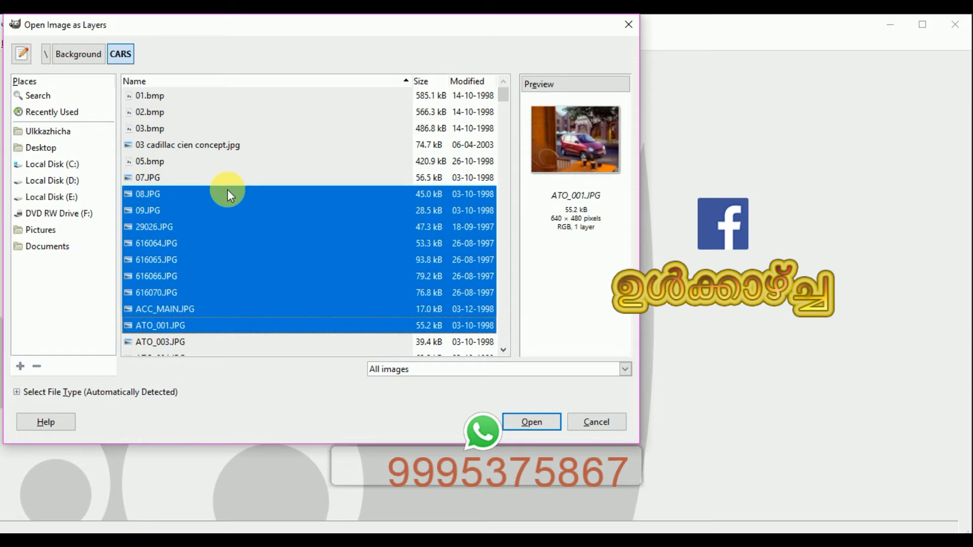
left_click(228, 192)
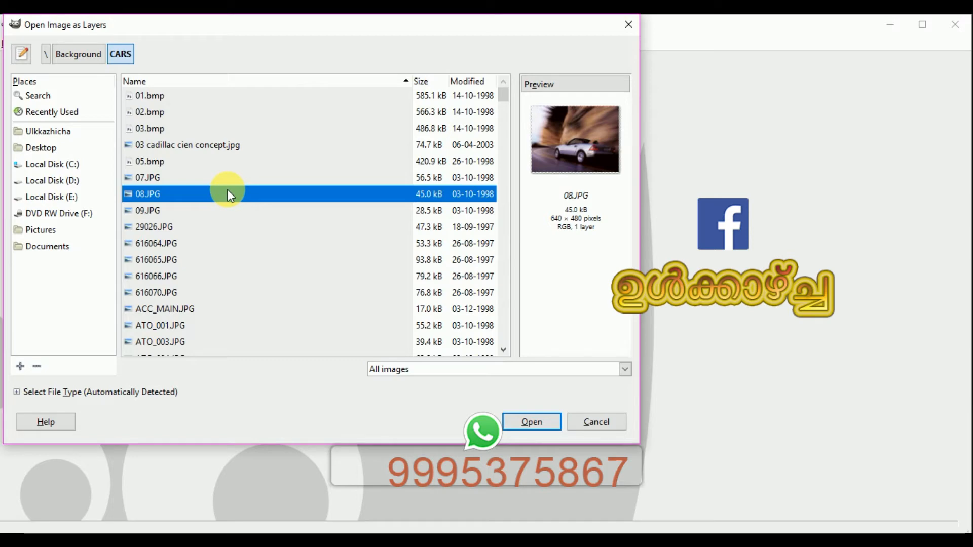
key("shift+Down")
key("shift+Down")
key("shift+Down")
key("shift+Down")
key("shift+Down")
key("shift+Down")
key("shift+Down")
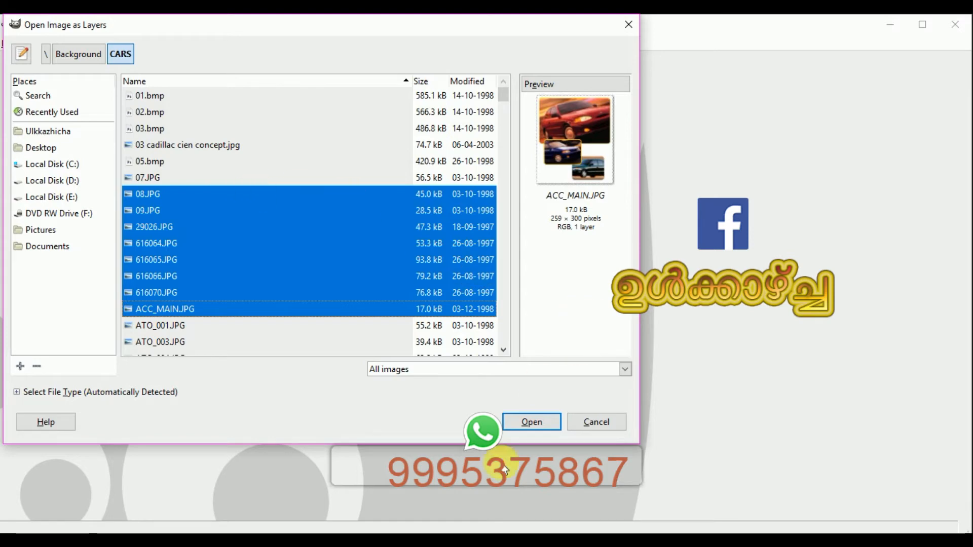
left_click(532, 428)
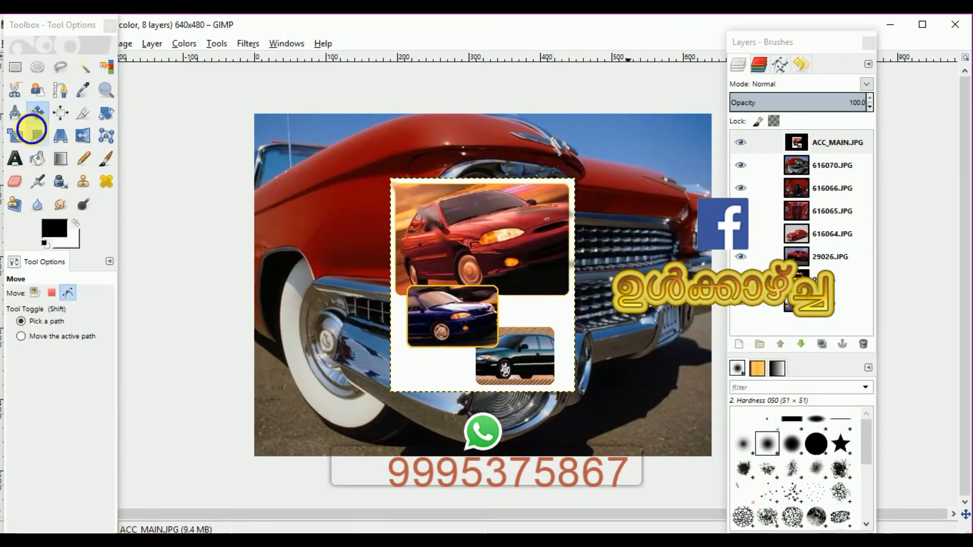
left_click(31, 129)
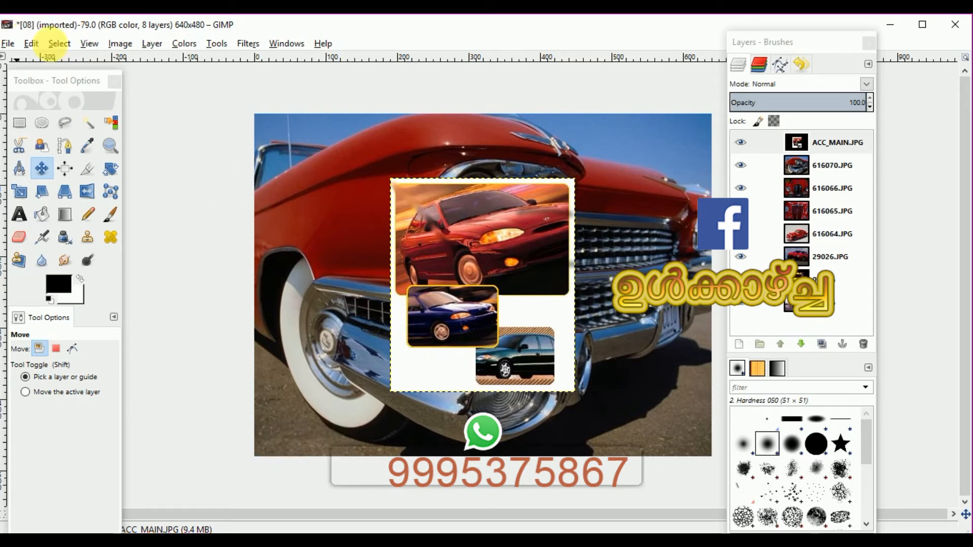
left_click(8, 43)
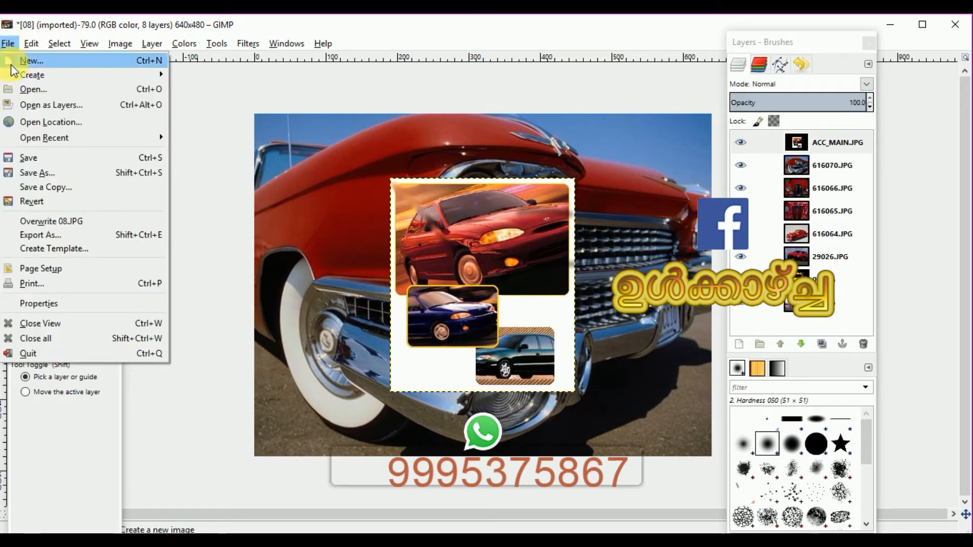
left_click(454, 208)
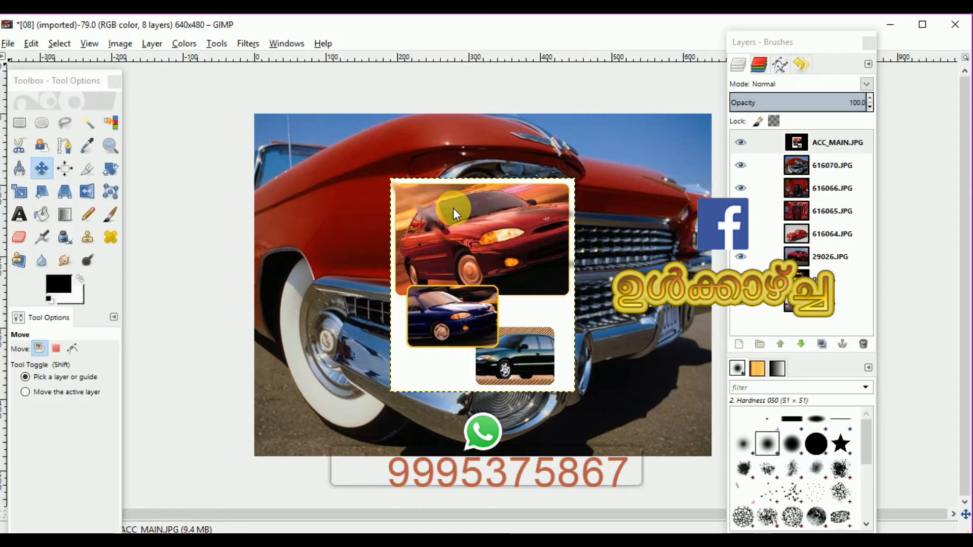
With the Move tool, drag several car layers to new positions across the canvas
left_click(38, 173)
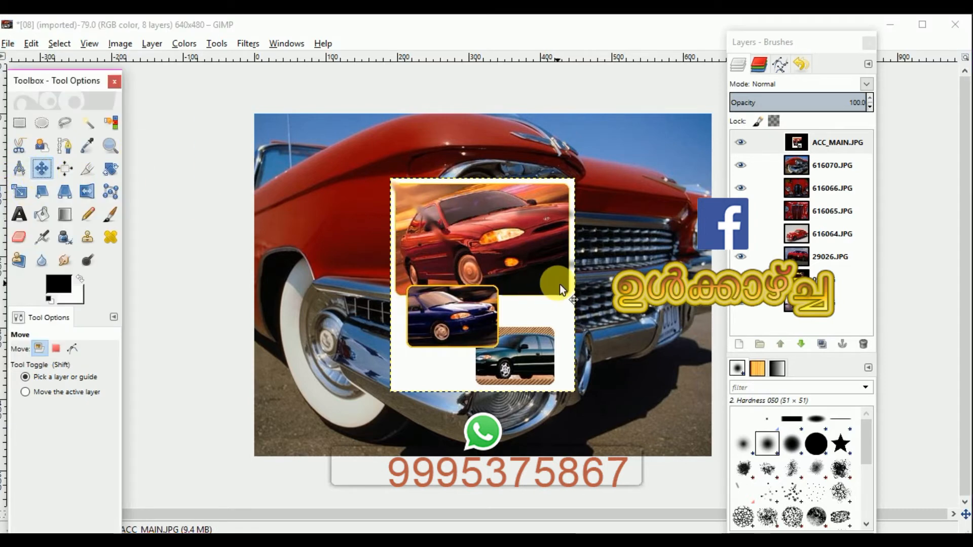
left_click_drag(543, 278, 750, 266)
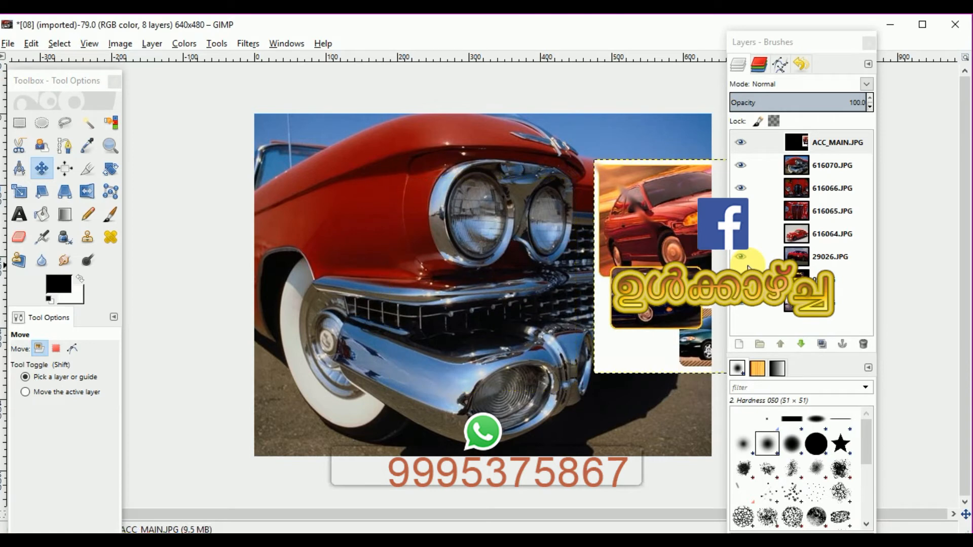
left_click_drag(430, 249, 347, 436)
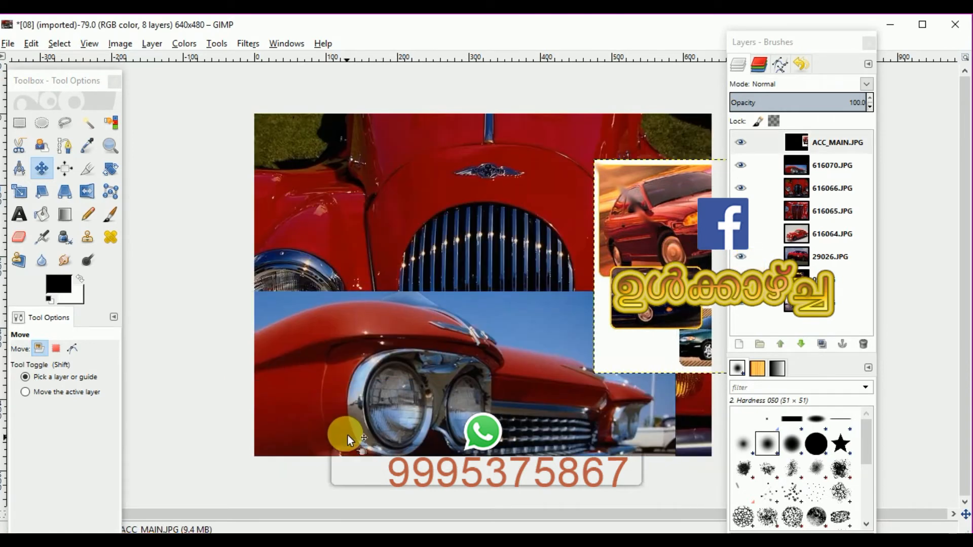
left_click_drag(391, 267, 628, 361)
left_click_drag(384, 199, 194, 333)
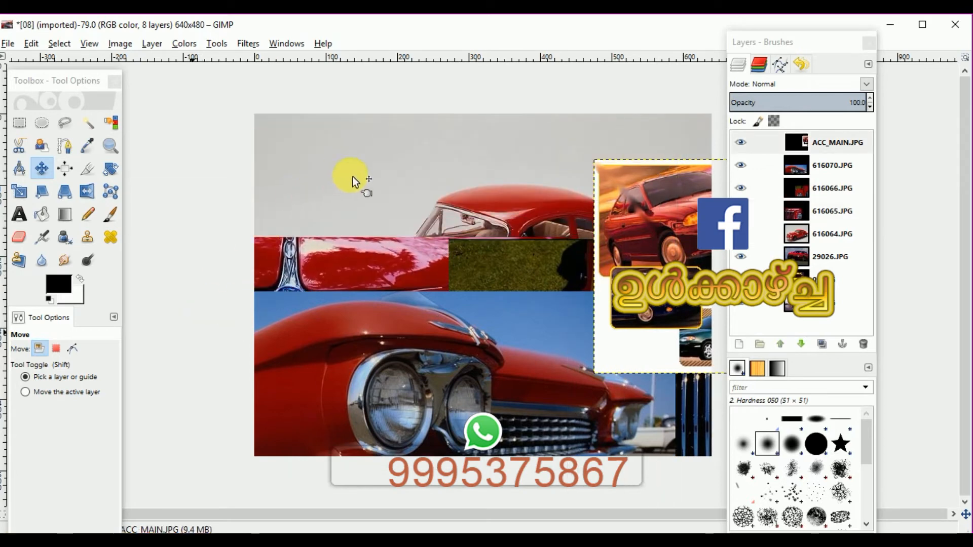
left_click_drag(369, 183, 583, 247)
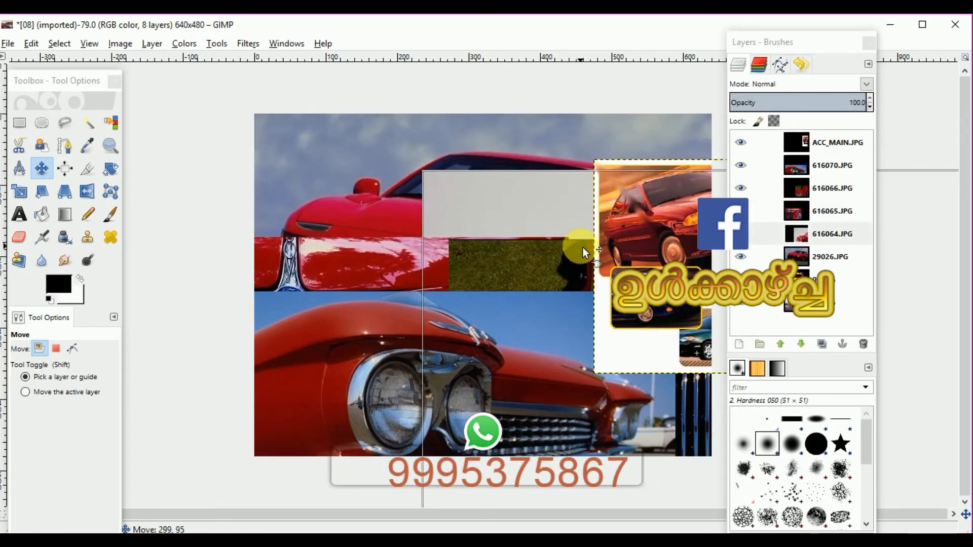
With the Move tool, drag two more car layers to different spots on the canvas
left_click_drag(388, 176, 141, 453)
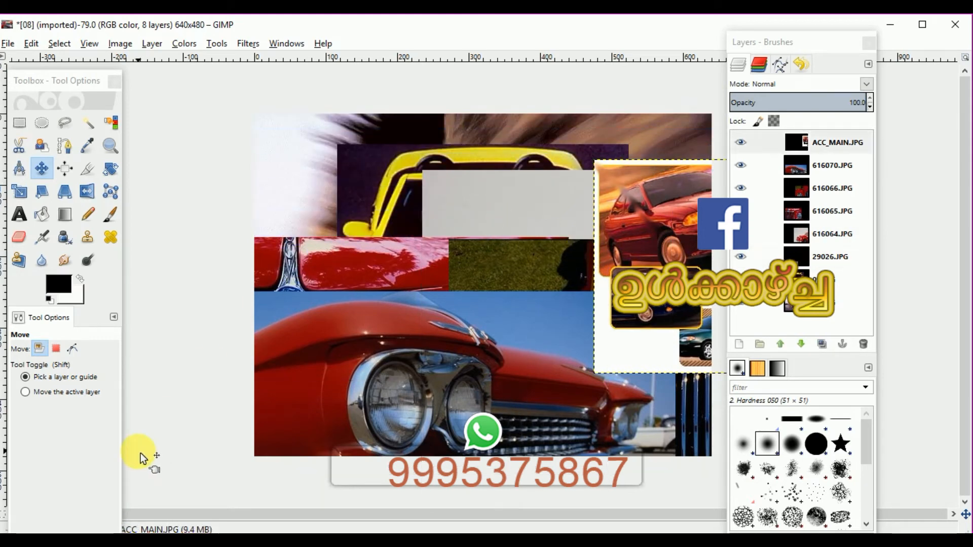
left_click_drag(387, 166, 256, 314)
left_click(384, 168)
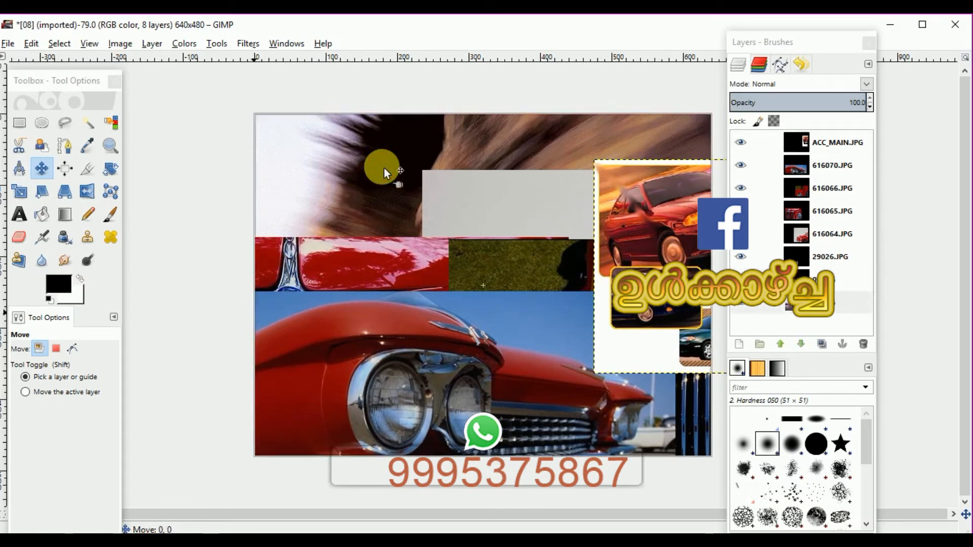
Hide the layers one by one, from ACC_MAIN.JPG down to the layer below 29026.JPG
left_click(750, 145)
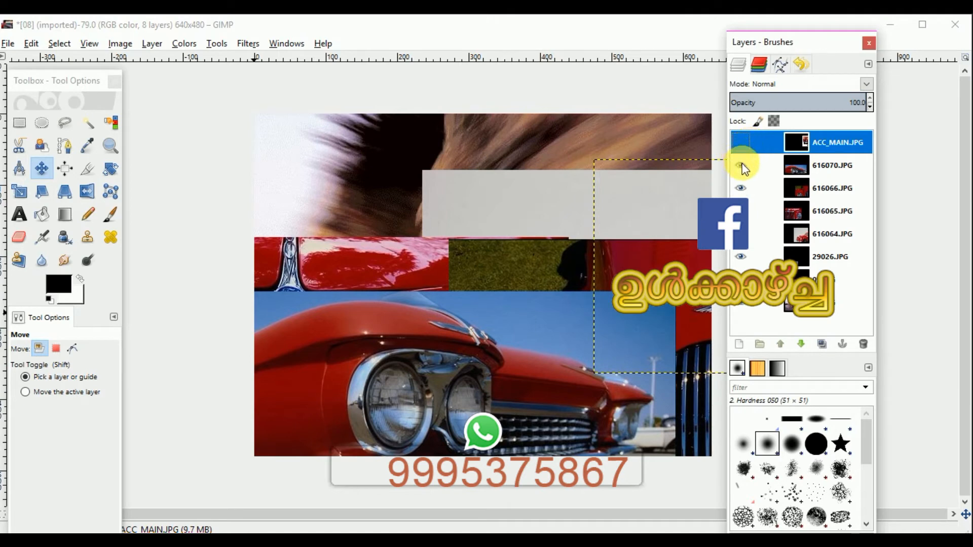
left_click(742, 166)
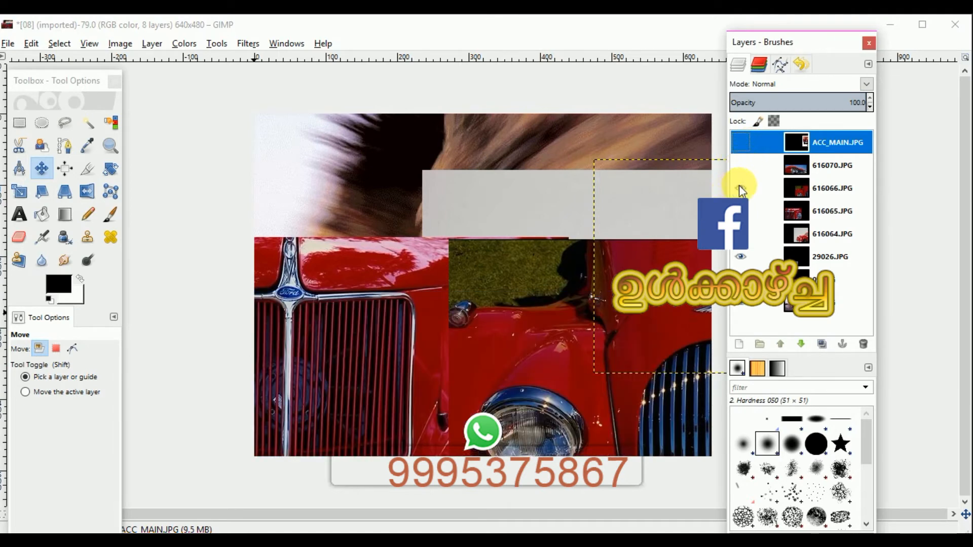
left_click(740, 188)
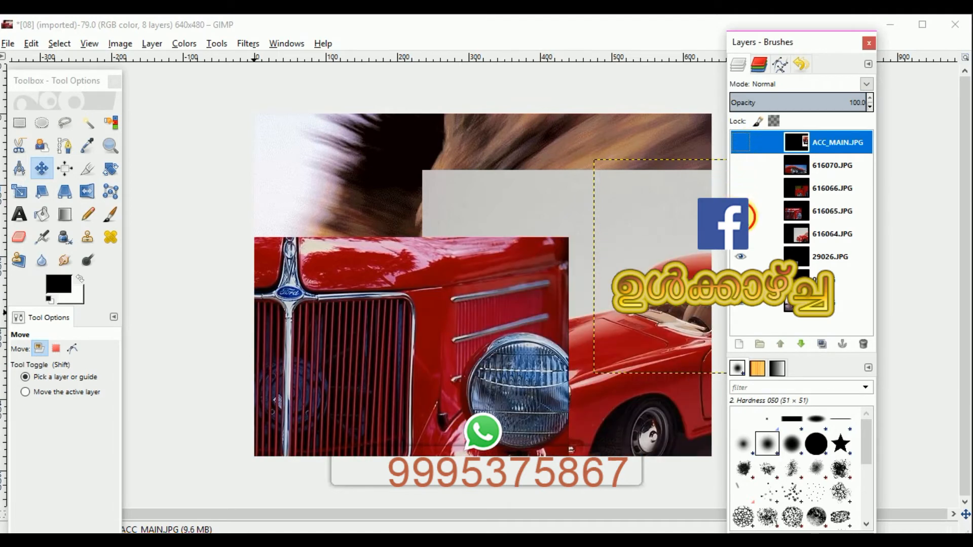
left_click(741, 211)
left_click(740, 233)
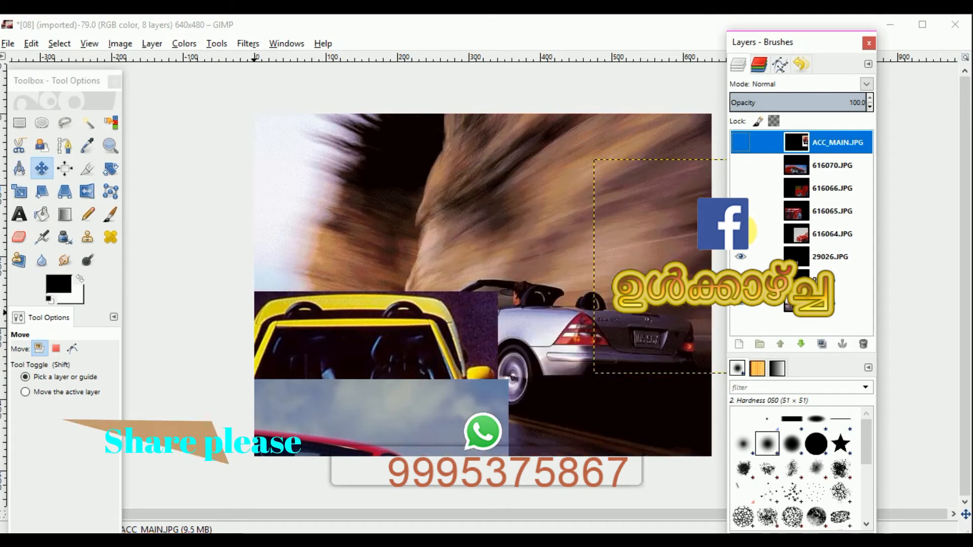
left_click(740, 257)
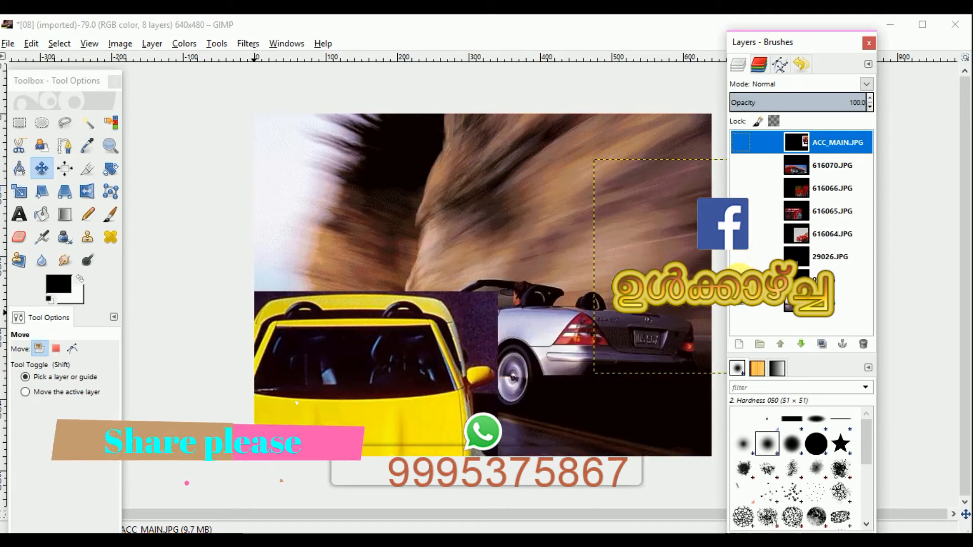
left_click(740, 278)
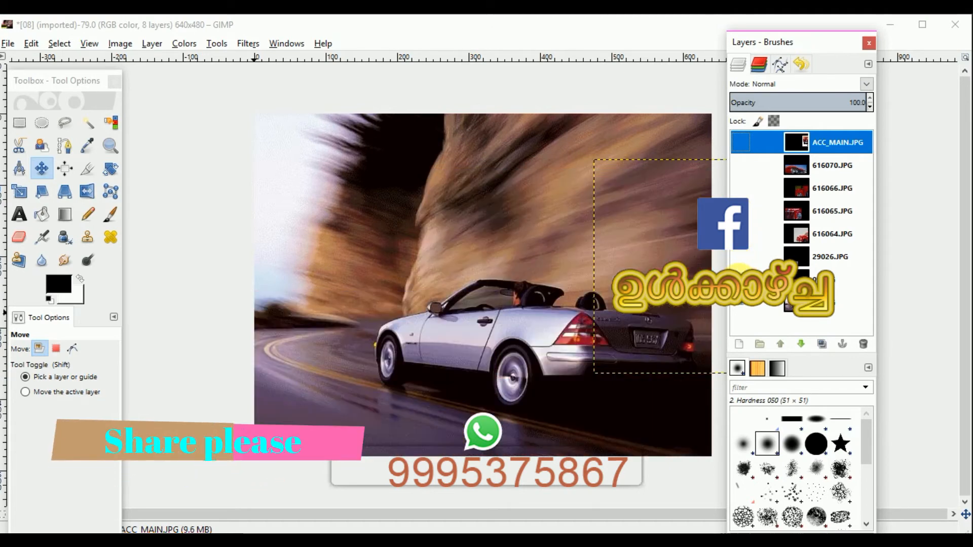
left_click(519, 311)
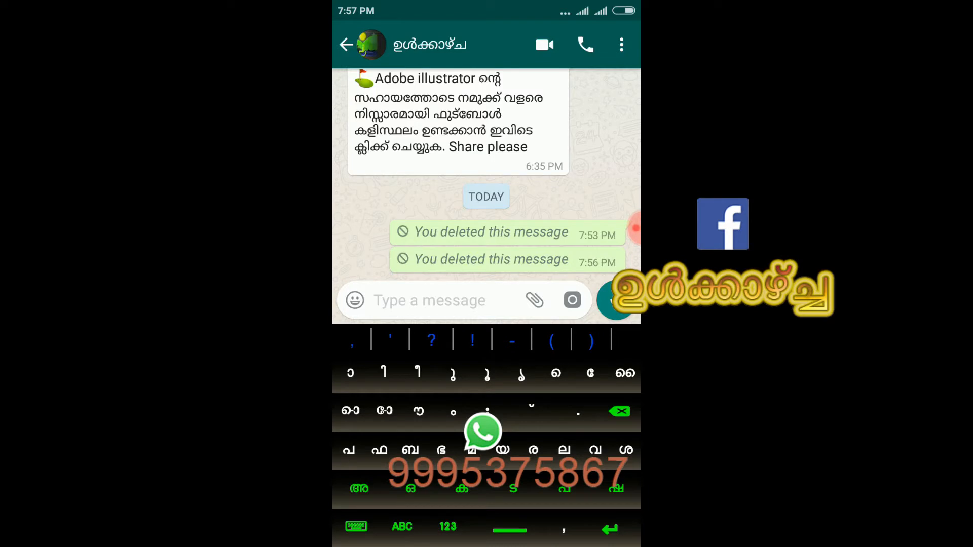
type("പ")
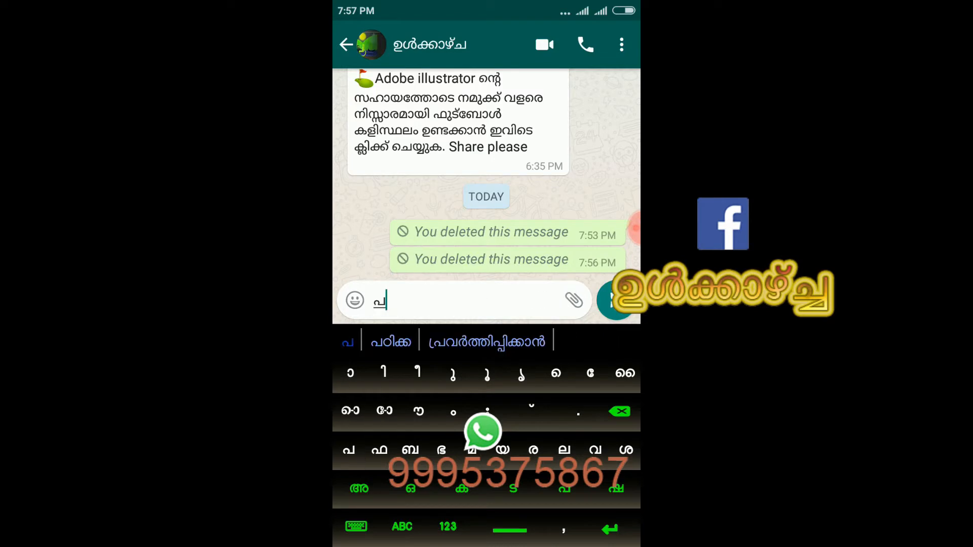
type("േ")
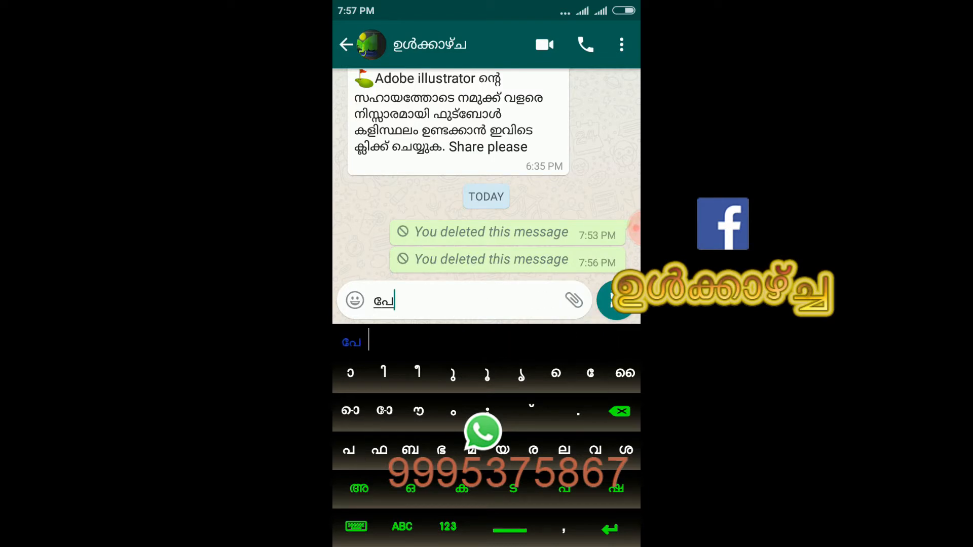
type("ര്")
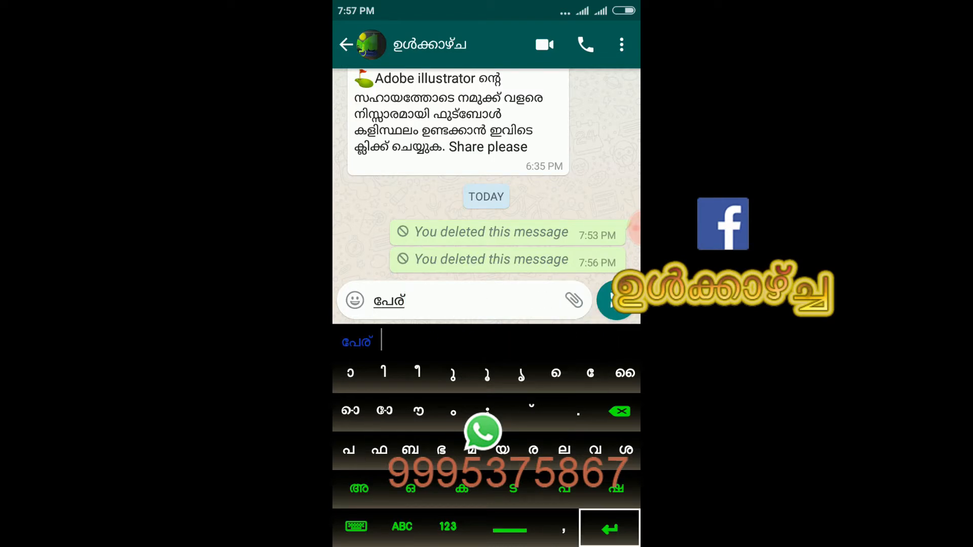
key("Return")
type("സ്")
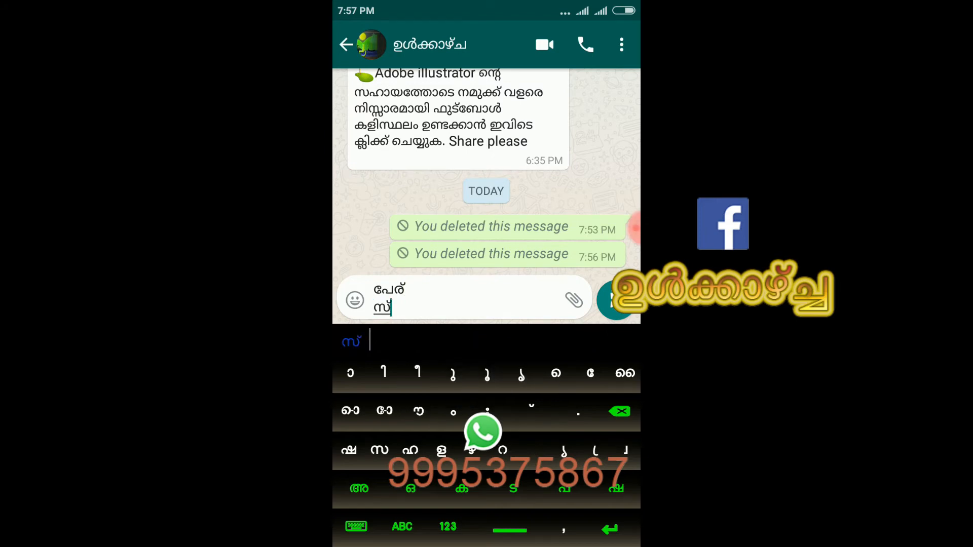
type("ഥ")
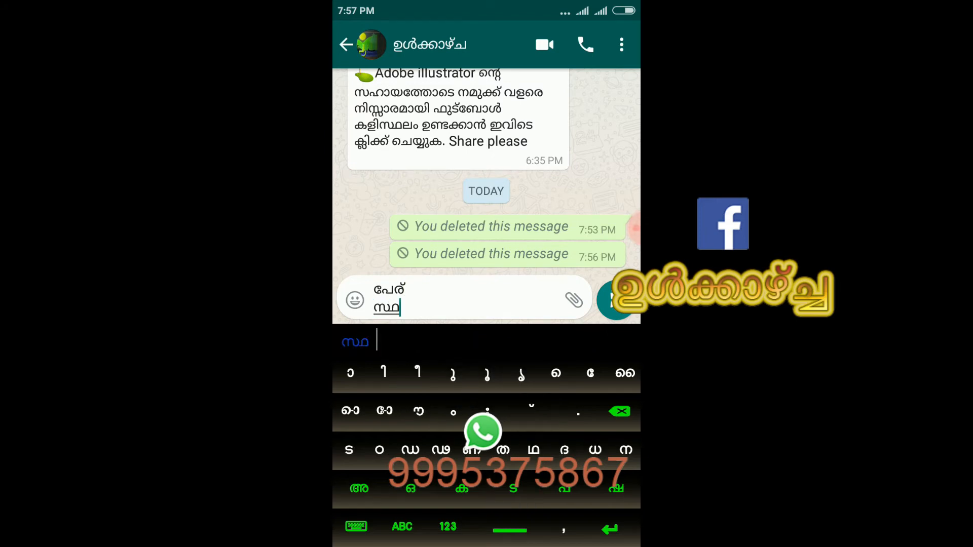
left_click(564, 489)
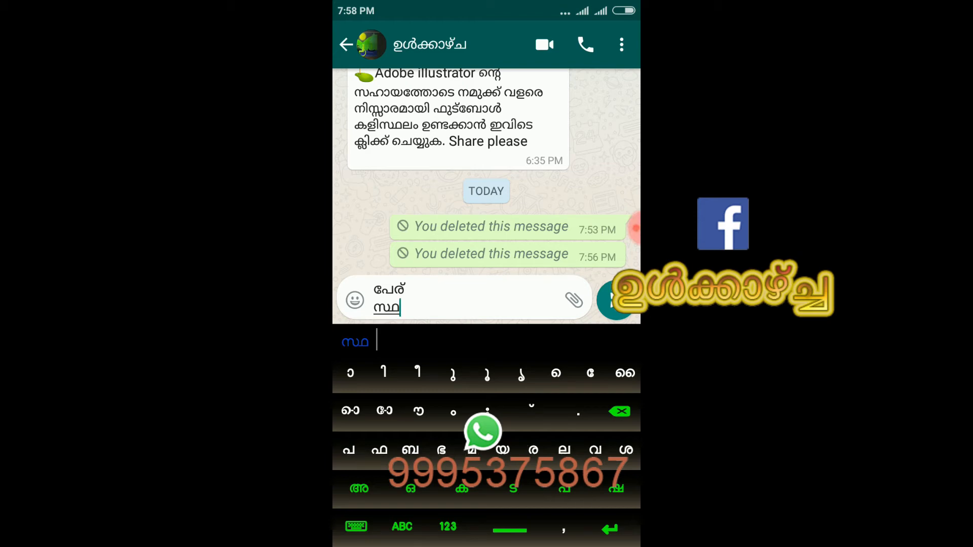
type("ലം")
key("Return")
left_click(402, 527)
type("Join")
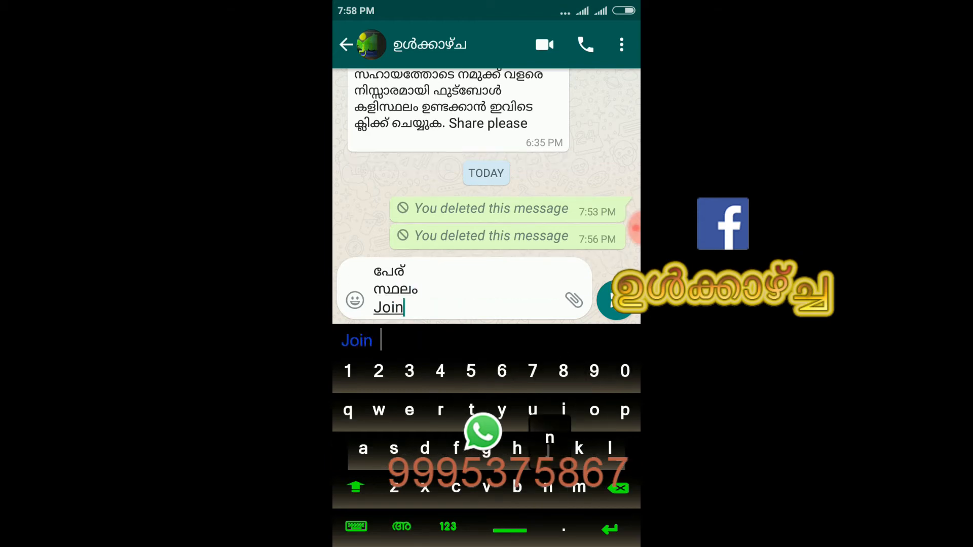
left_click(615, 300)
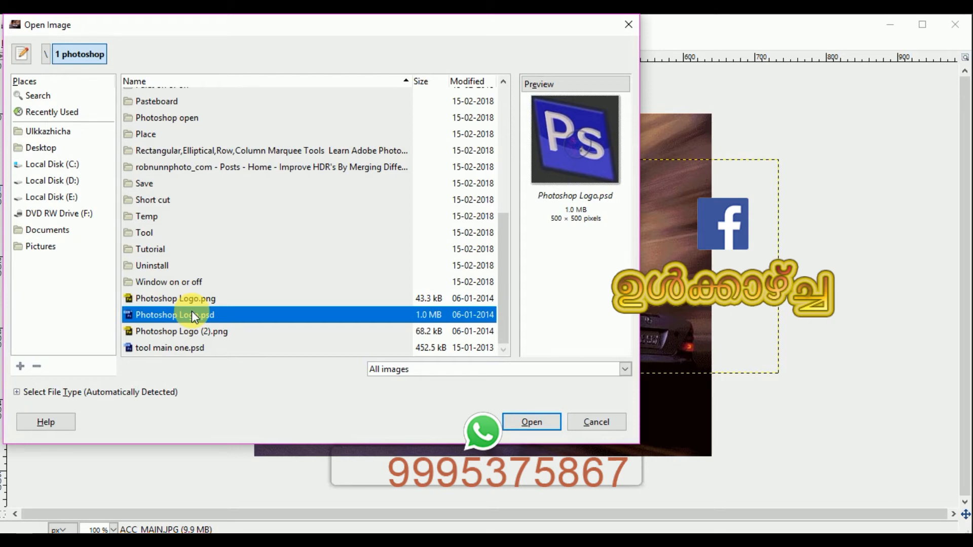
In the Open Image dialog, examine the files and the list of supported file types, then close it
left_click(203, 331)
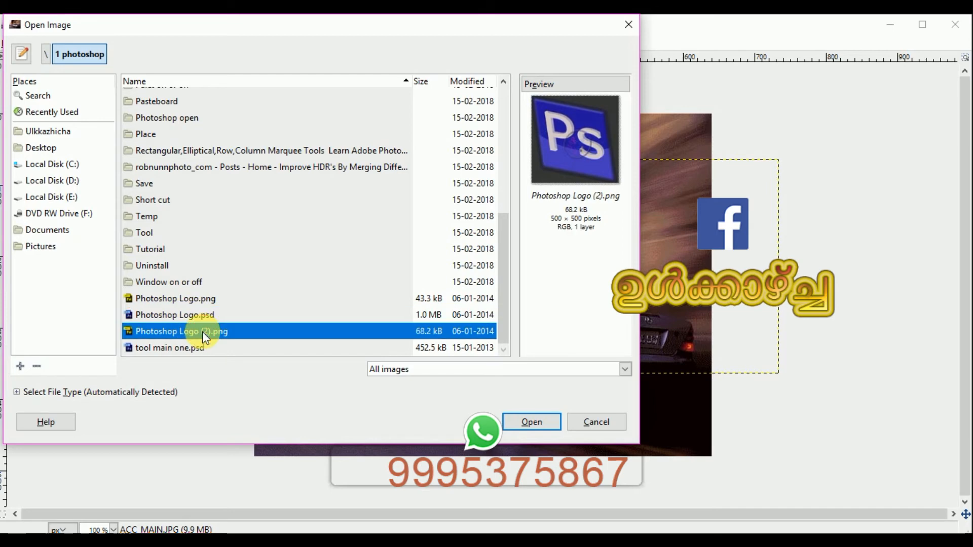
left_click(204, 349)
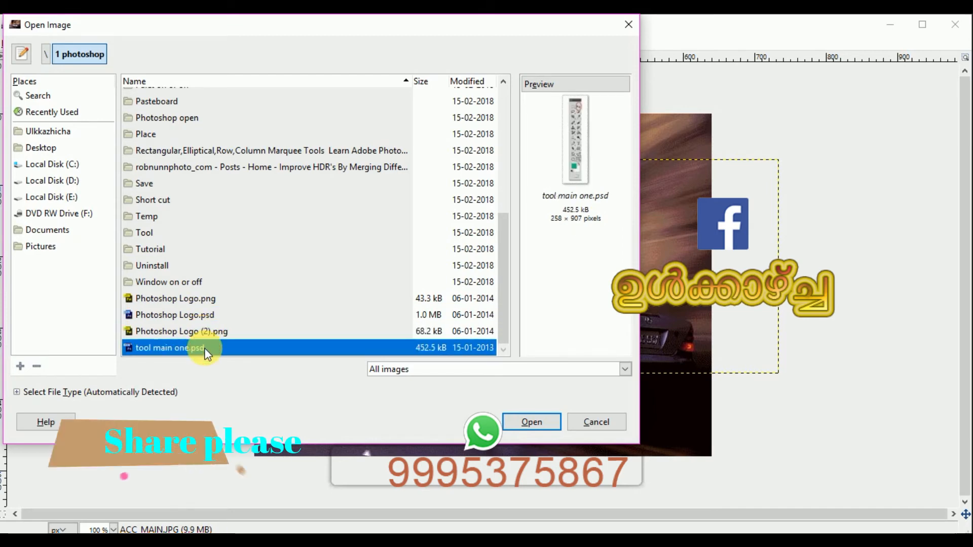
left_click(514, 375)
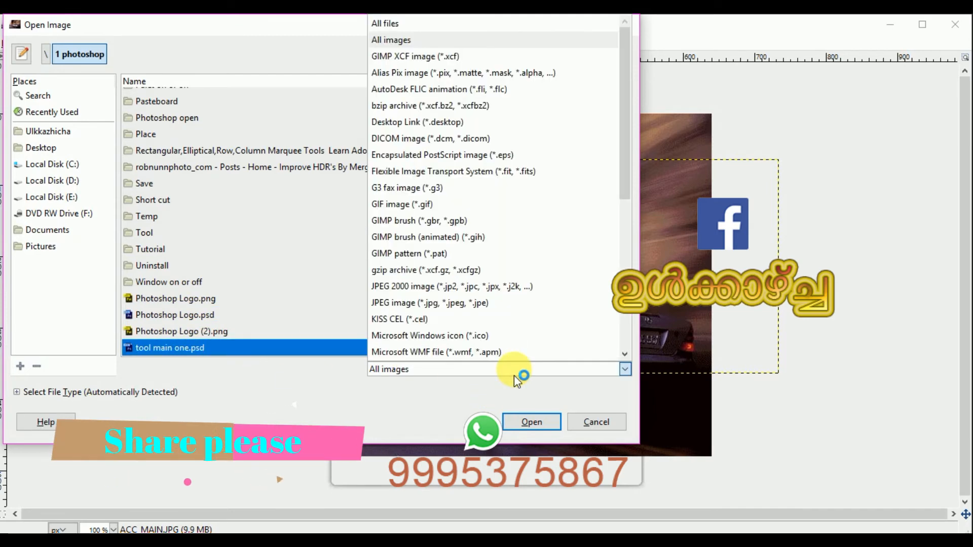
left_click(514, 375)
left_click(514, 375)
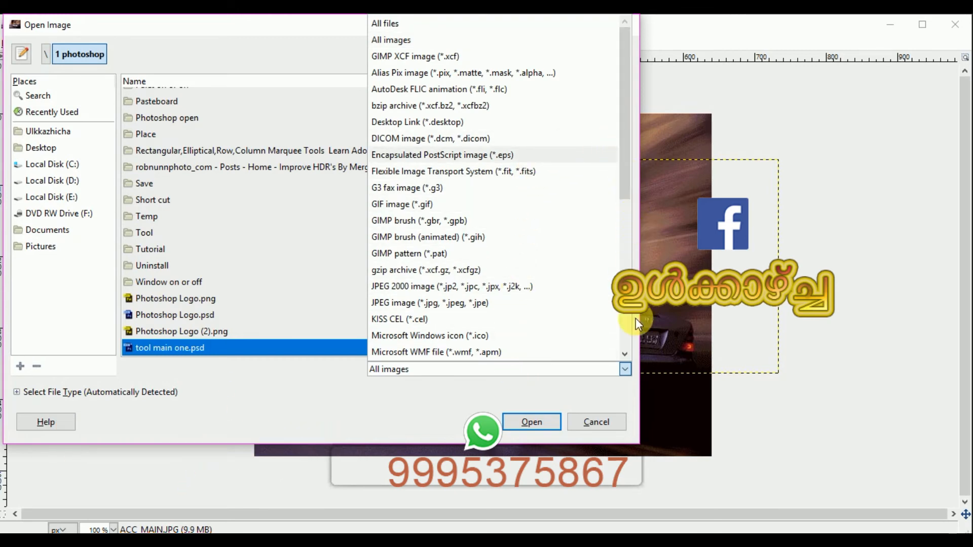
scroll(632, 321, "down", 3)
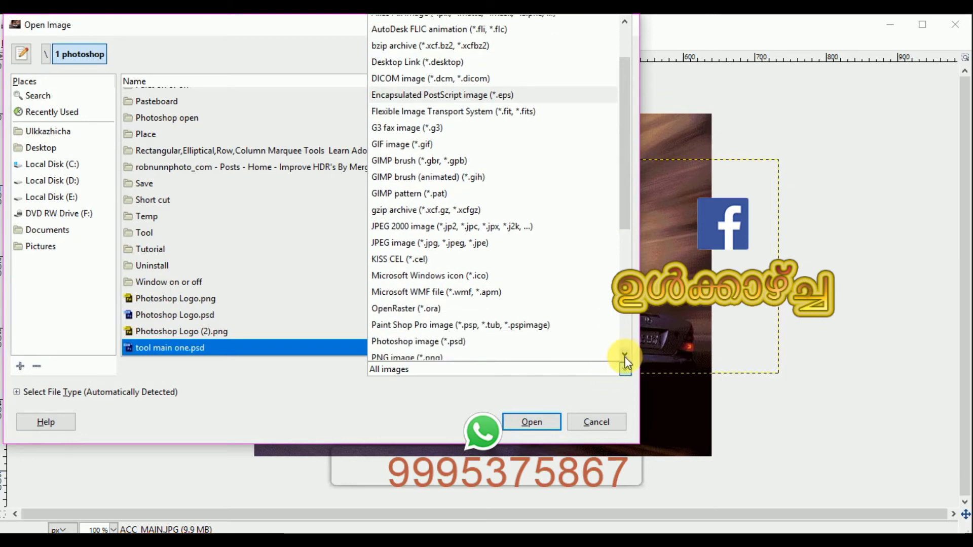
scroll(626, 363, "down", 1)
scroll(630, 375, "down", 10)
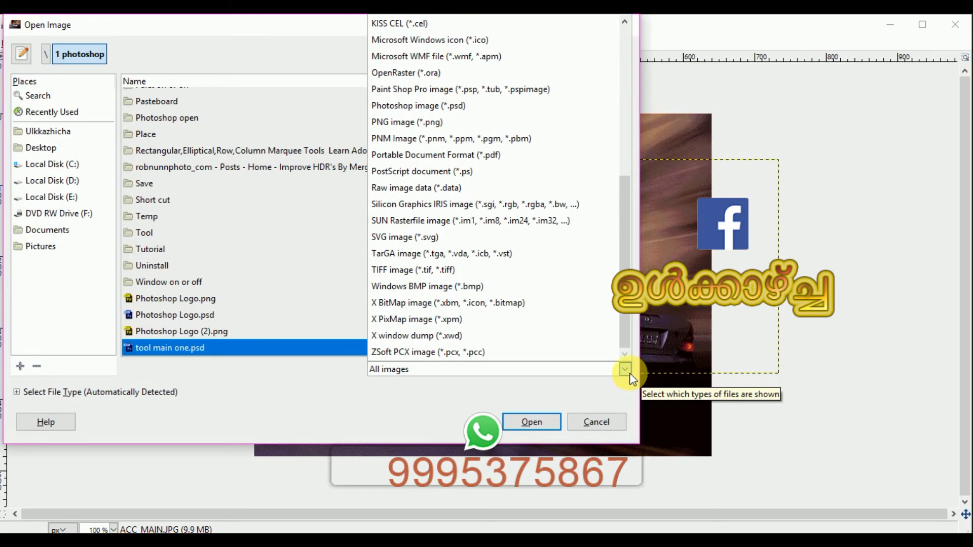
scroll(623, 20, "up", 1)
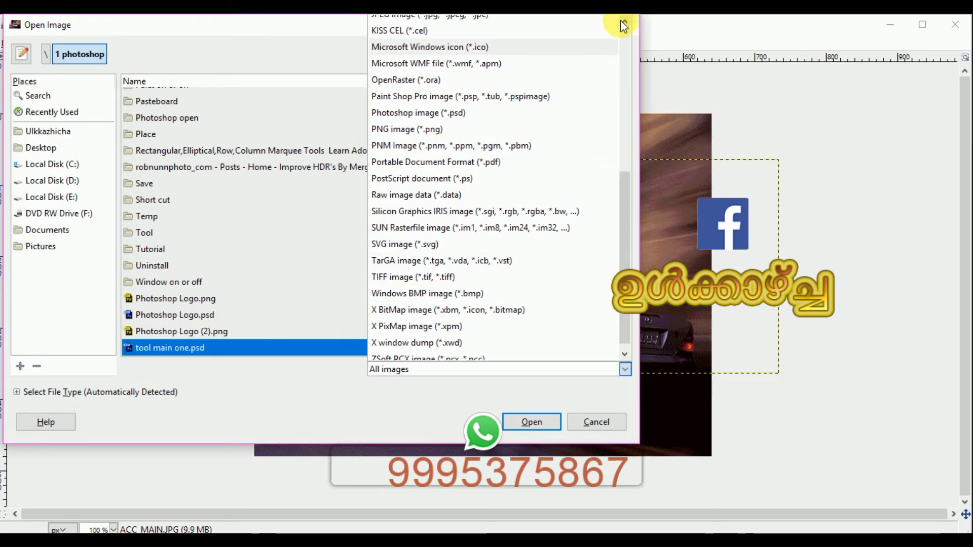
scroll(625, 19, "up", 5)
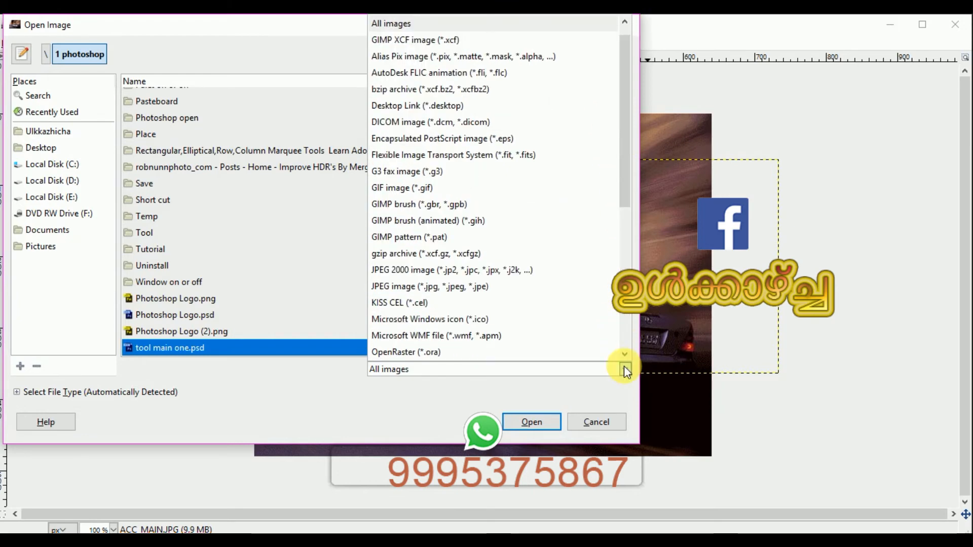
left_click(564, 27)
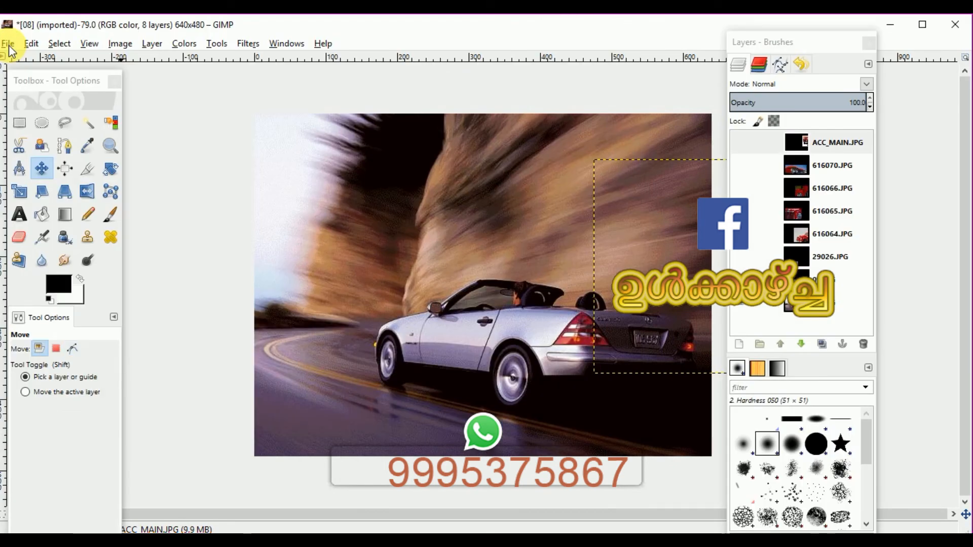
Close all images, discarding the unsaved changes
left_click(9, 46)
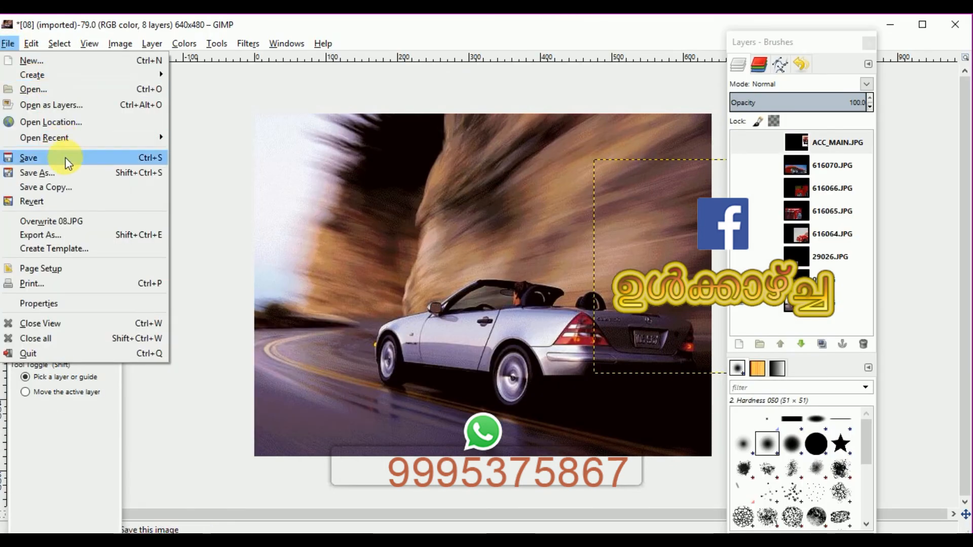
left_click(93, 342)
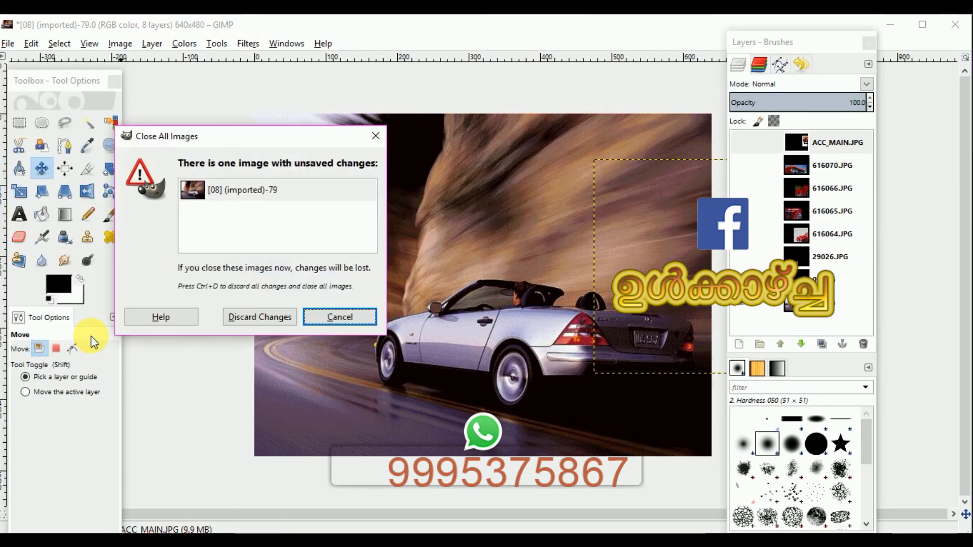
left_click(265, 317)
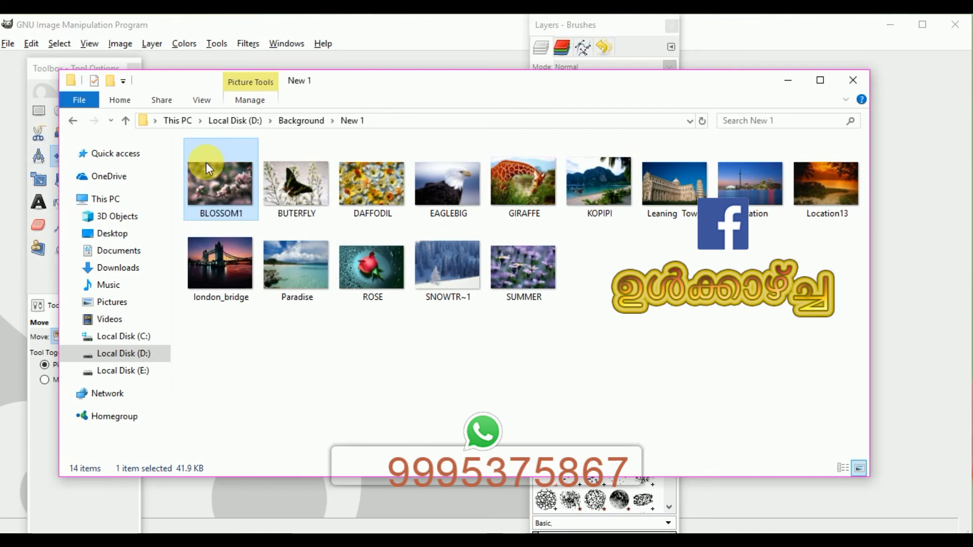
Open BLOSSOM1 from the Background\New 1 folder with GNU Image Manipulation Program from File Explorer
right_click(205, 162)
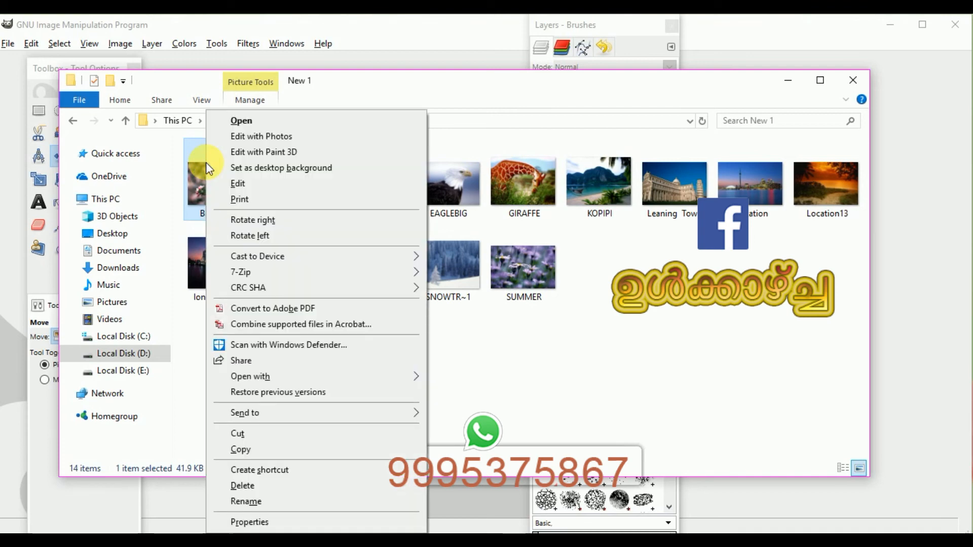
key("Up")
key("Up")
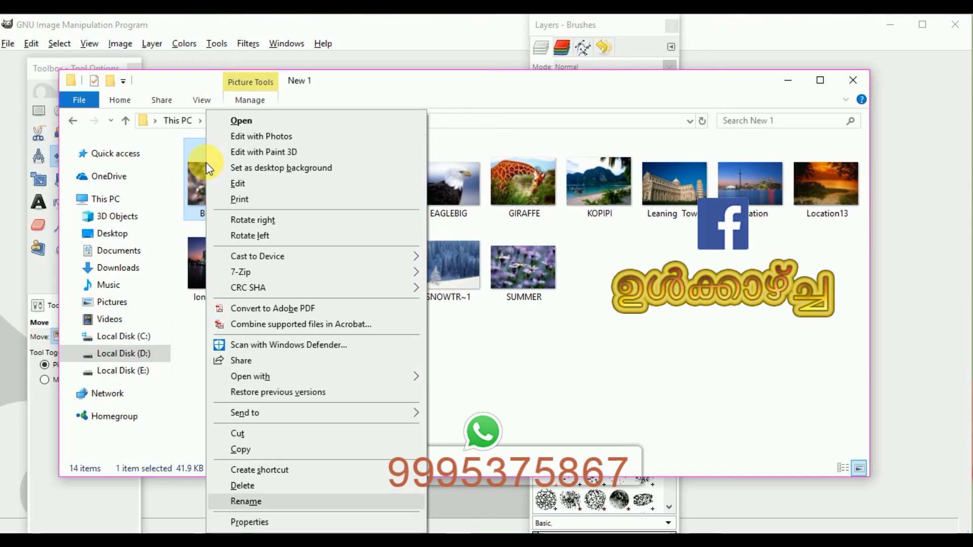
key("Up")
key("Up")
key("Up")
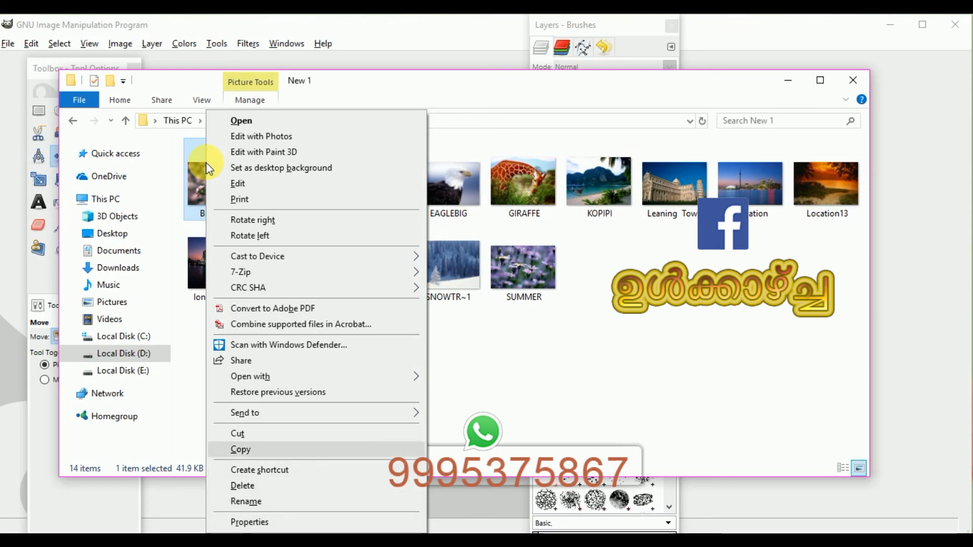
key("Up")
key("Up")
key("Up")
key("Up")
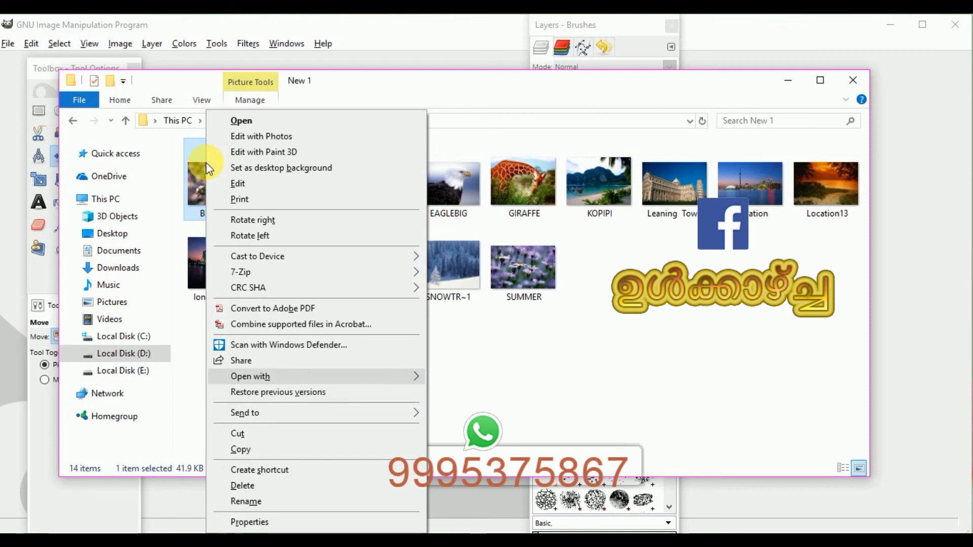
key("Right")
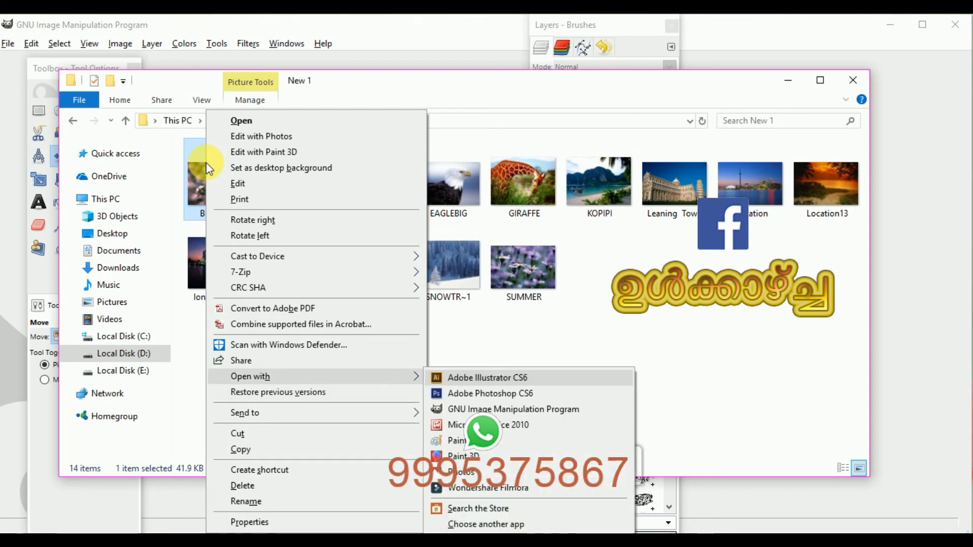
key("Down")
key("Down")
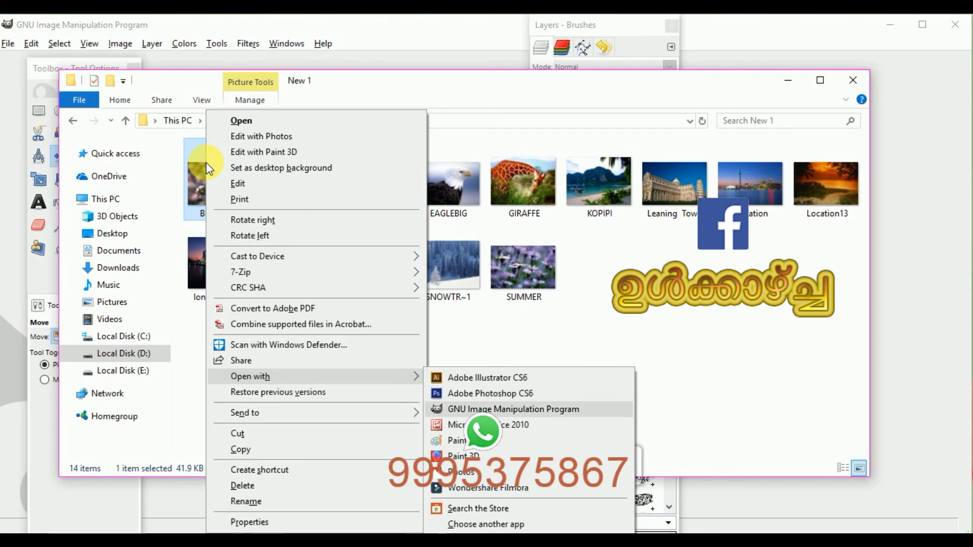
key("Return")
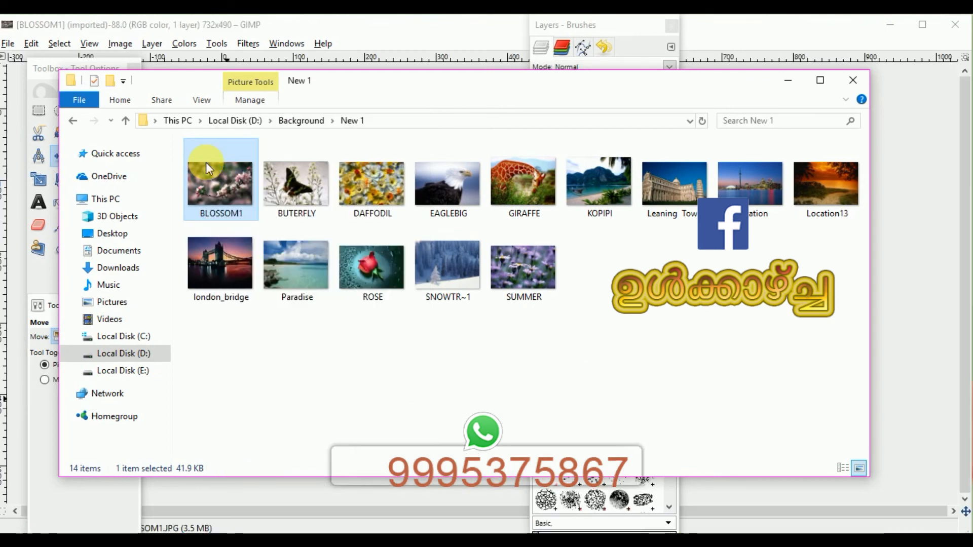
Select Black & White Dance through Flowing Profile Gallop in Background\Horses and drag them into GIMP to open them
key("alt+Tab")
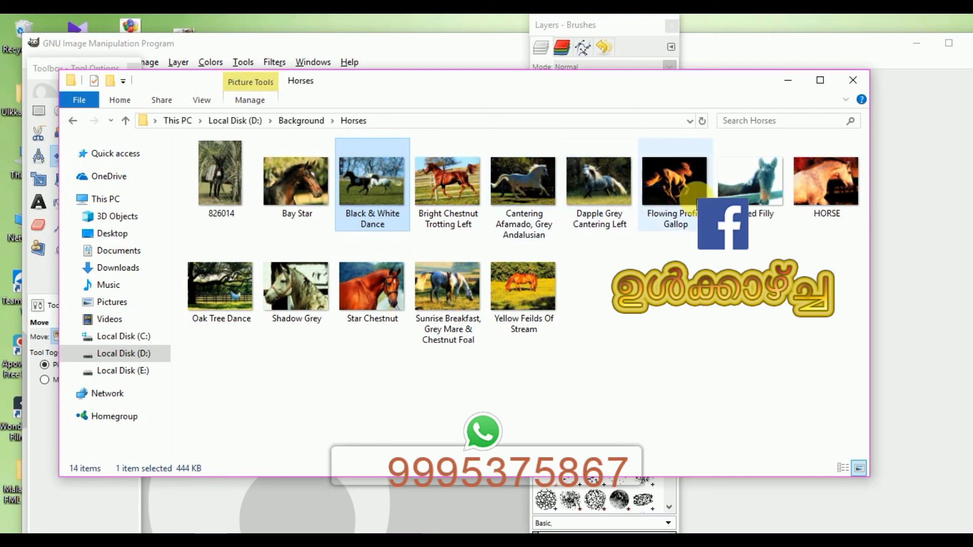
left_click(697, 193, "shift")
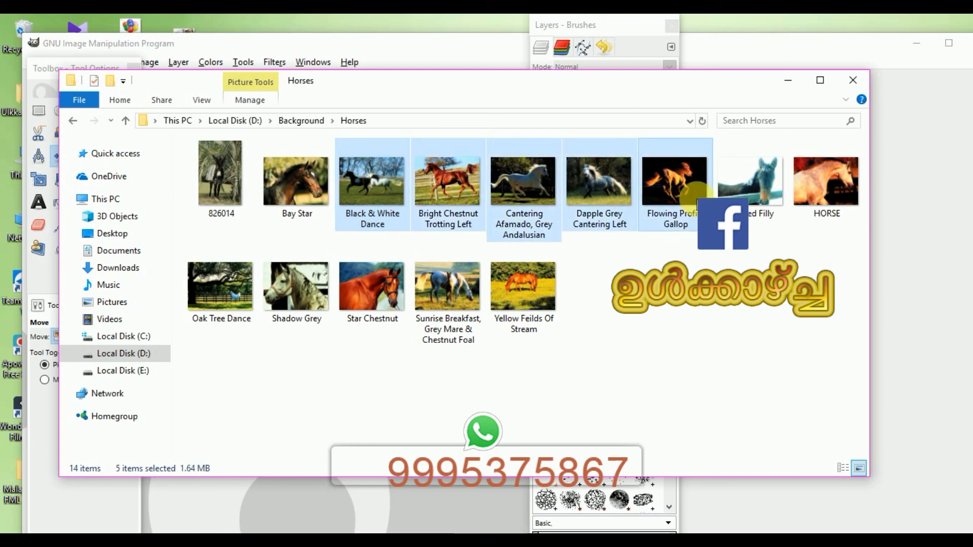
left_click_drag(697, 192, 943, 251)
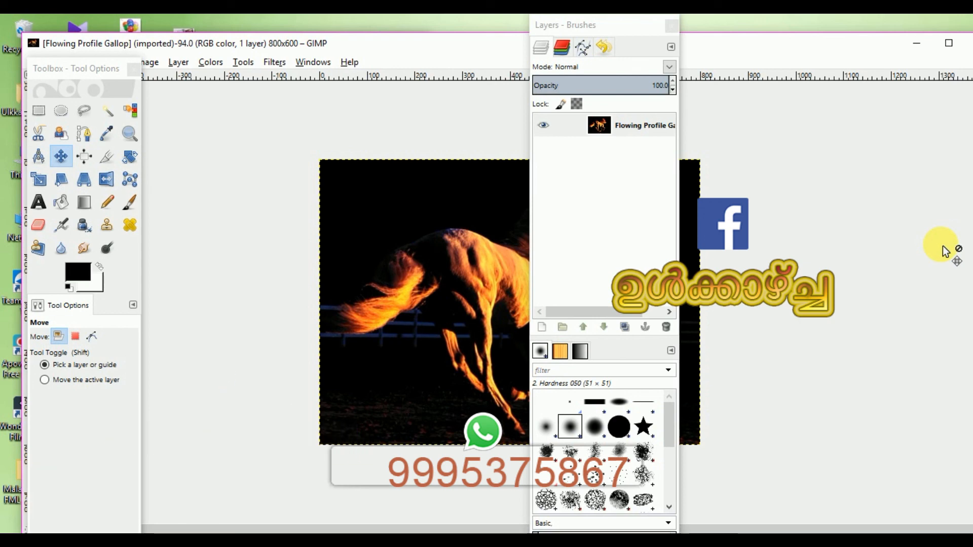
key("ctrl")
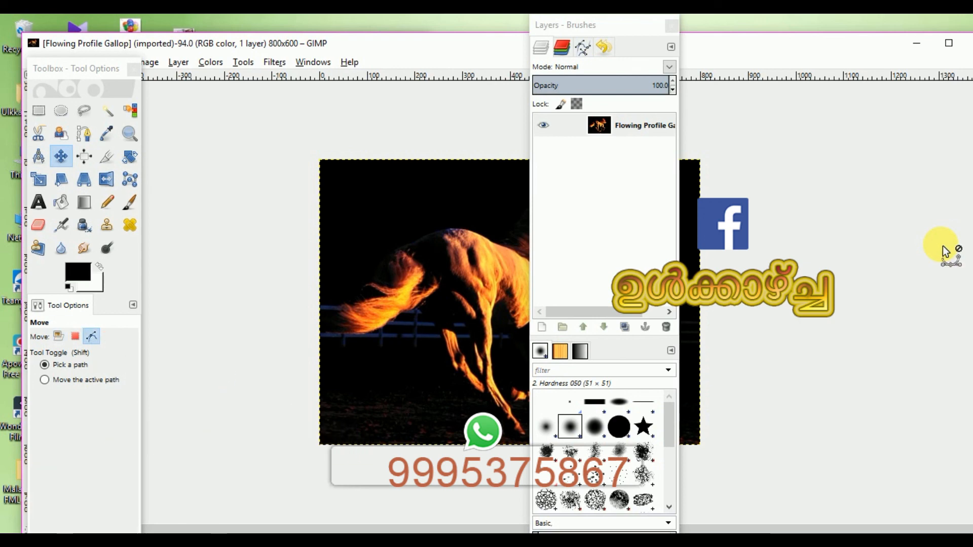